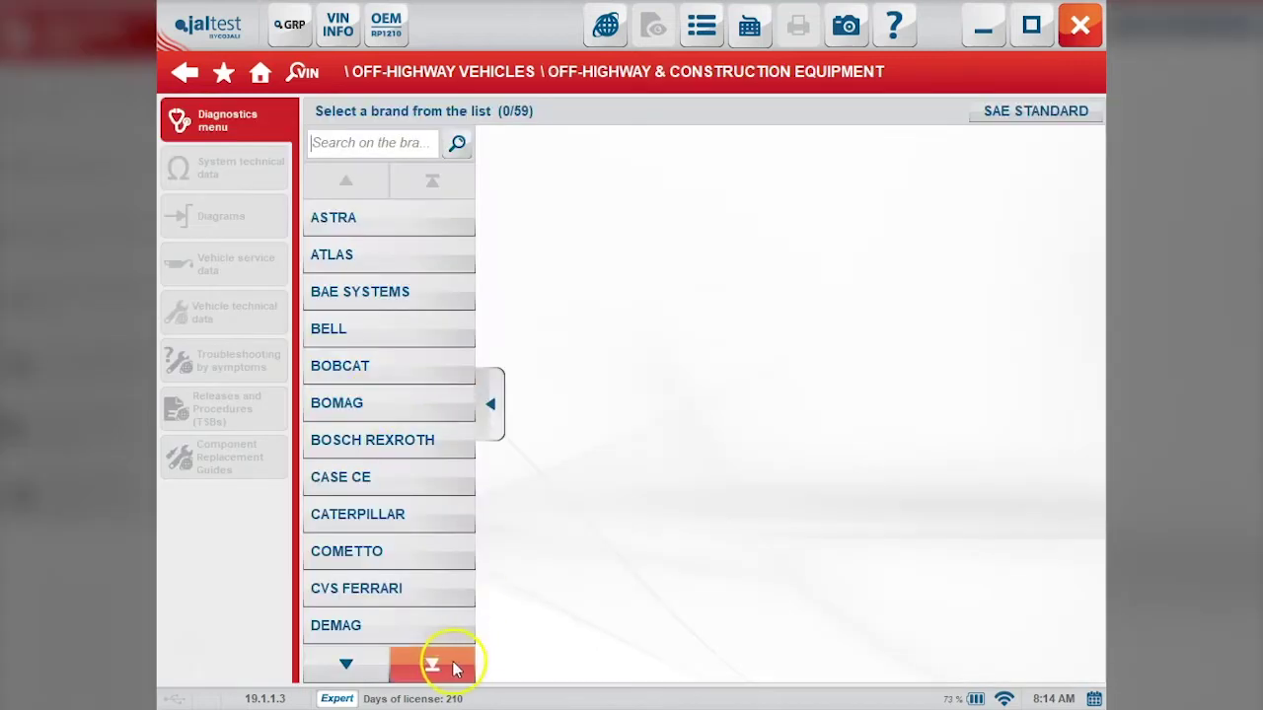
# Step: Select JOHN DEERE as the machine brand
pyautogui.click(444, 666)
pyautogui.click(443, 666)
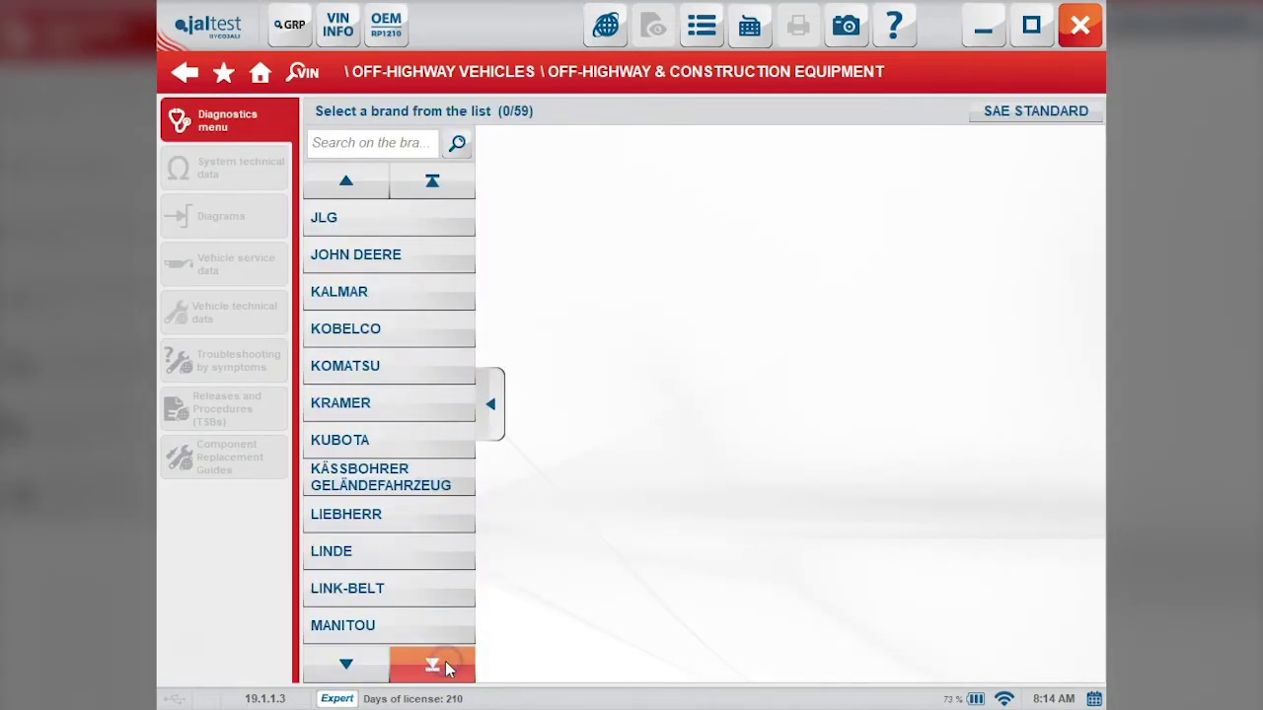
pyautogui.click(455, 258)
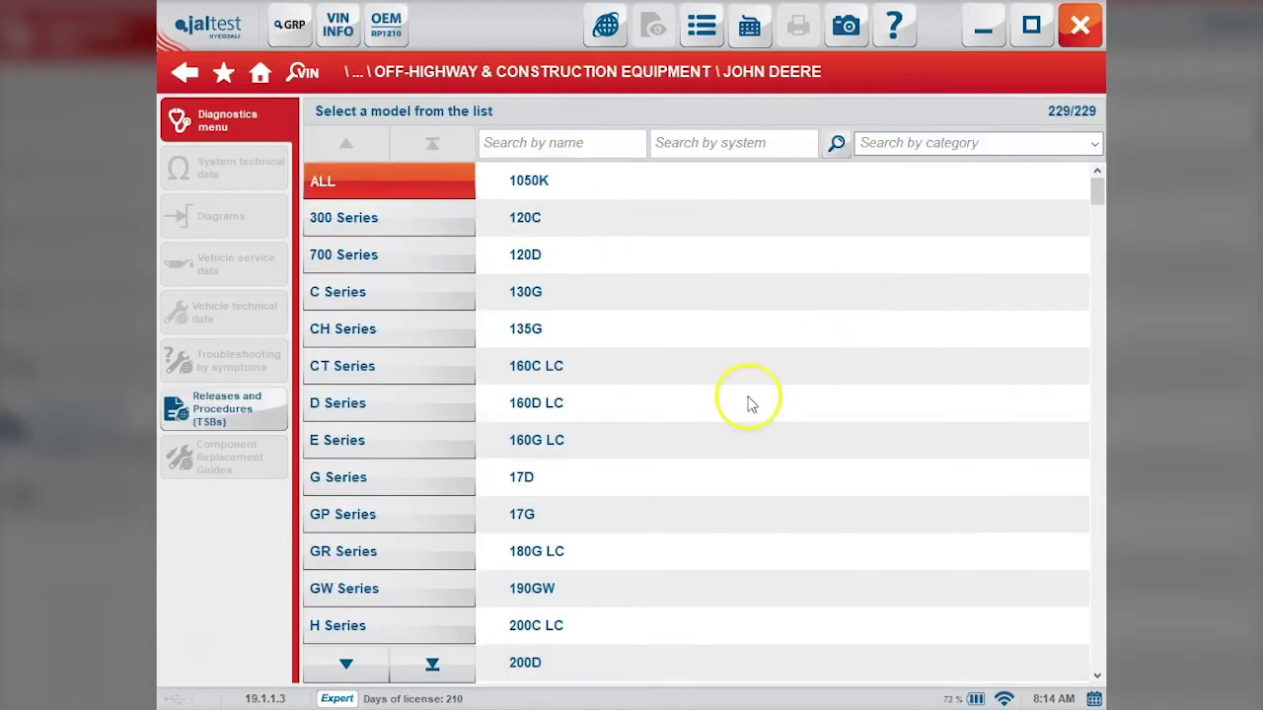
# Step: Filter to the K Series and choose the 410K model
pyautogui.click(371, 659)
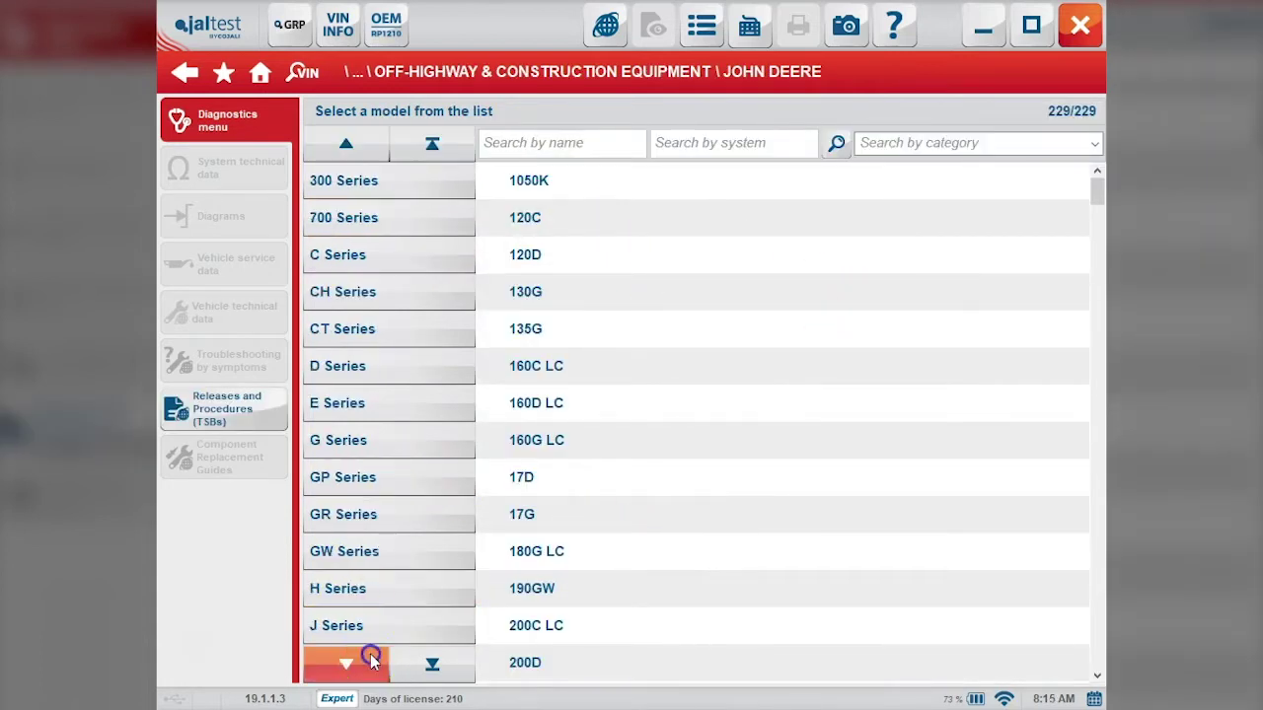
pyautogui.click(371, 662)
pyautogui.click(364, 626)
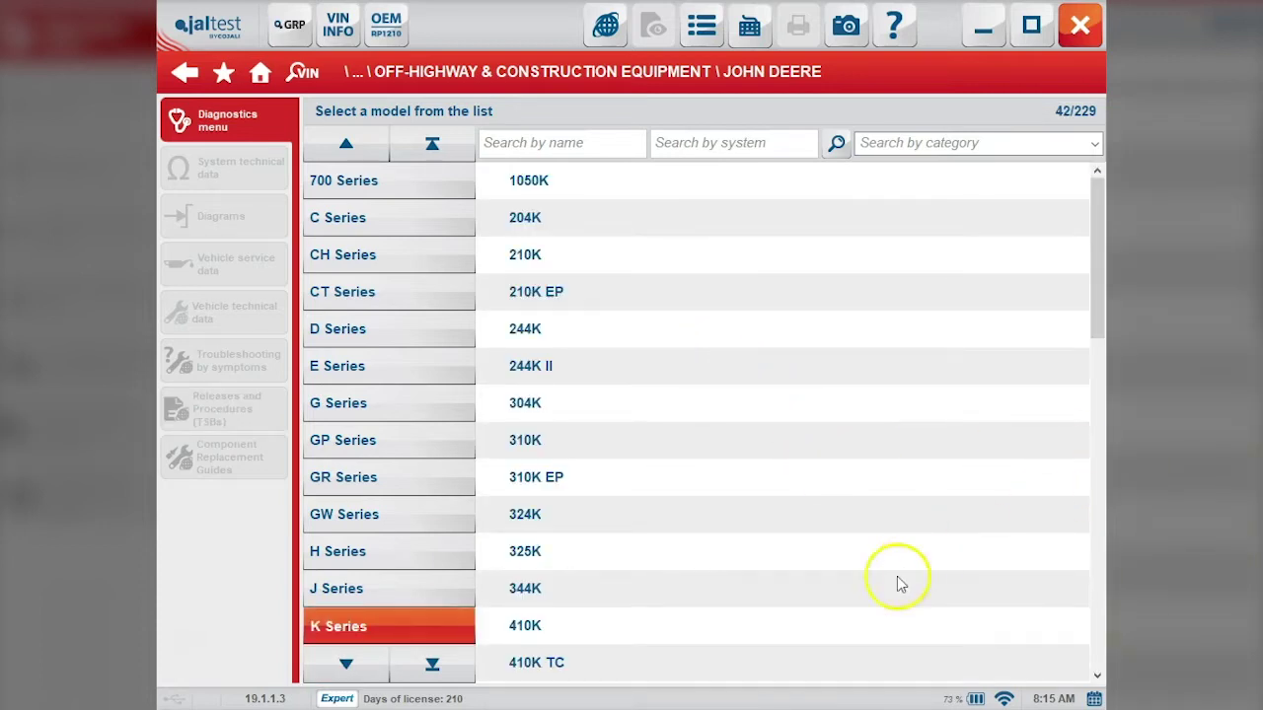
pyautogui.click(751, 628)
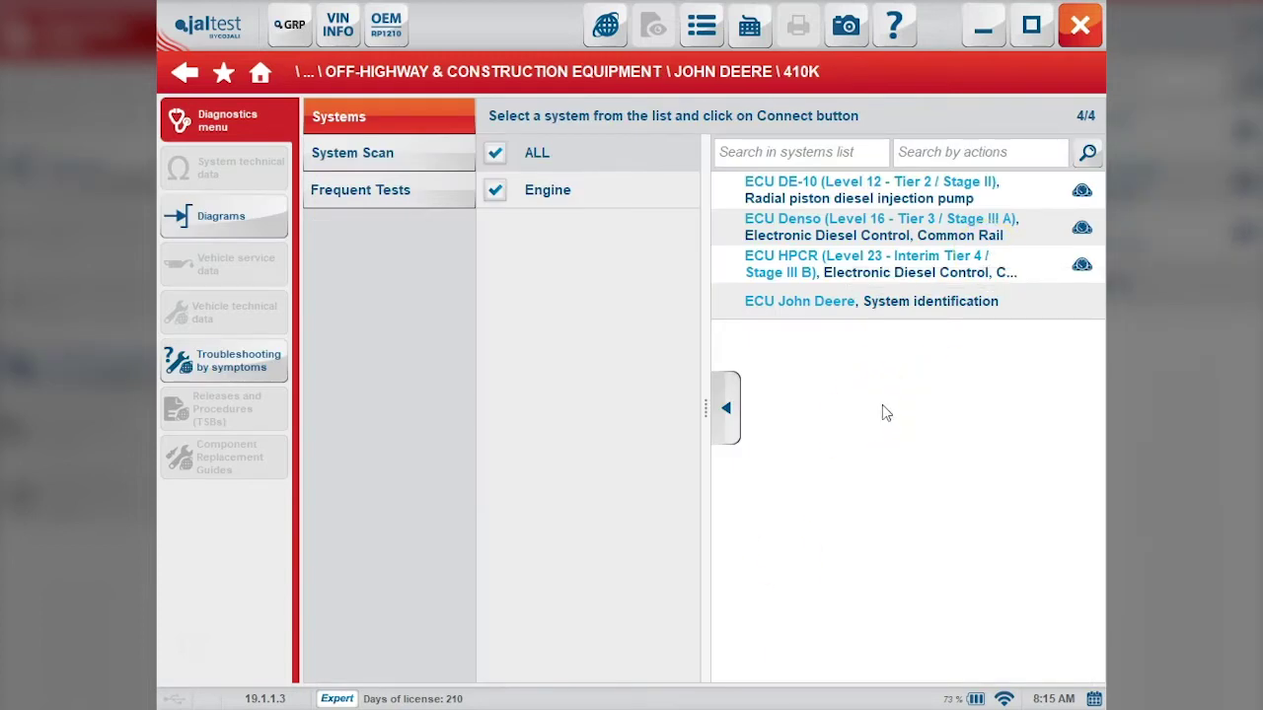
# Step: Run a system scan over Connection 2 (JDC 217M3), accepting the notice and duration warning
pyautogui.click(431, 165)
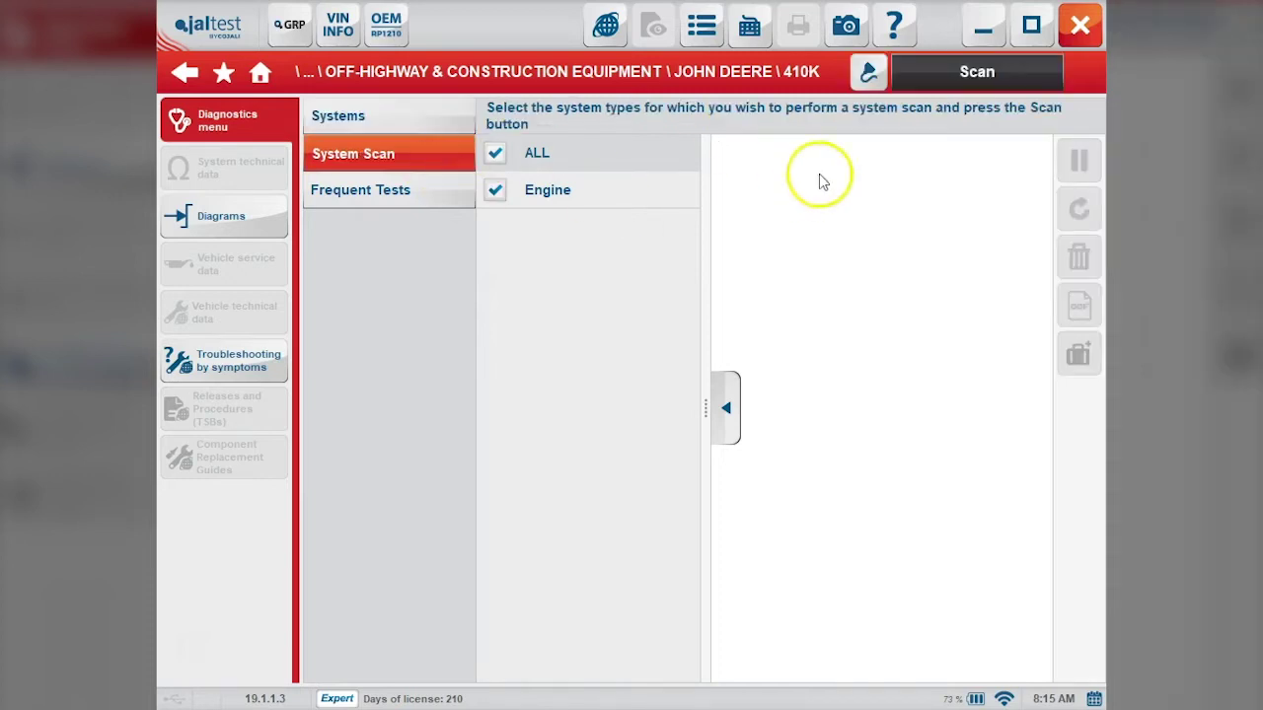
pyautogui.click(959, 83)
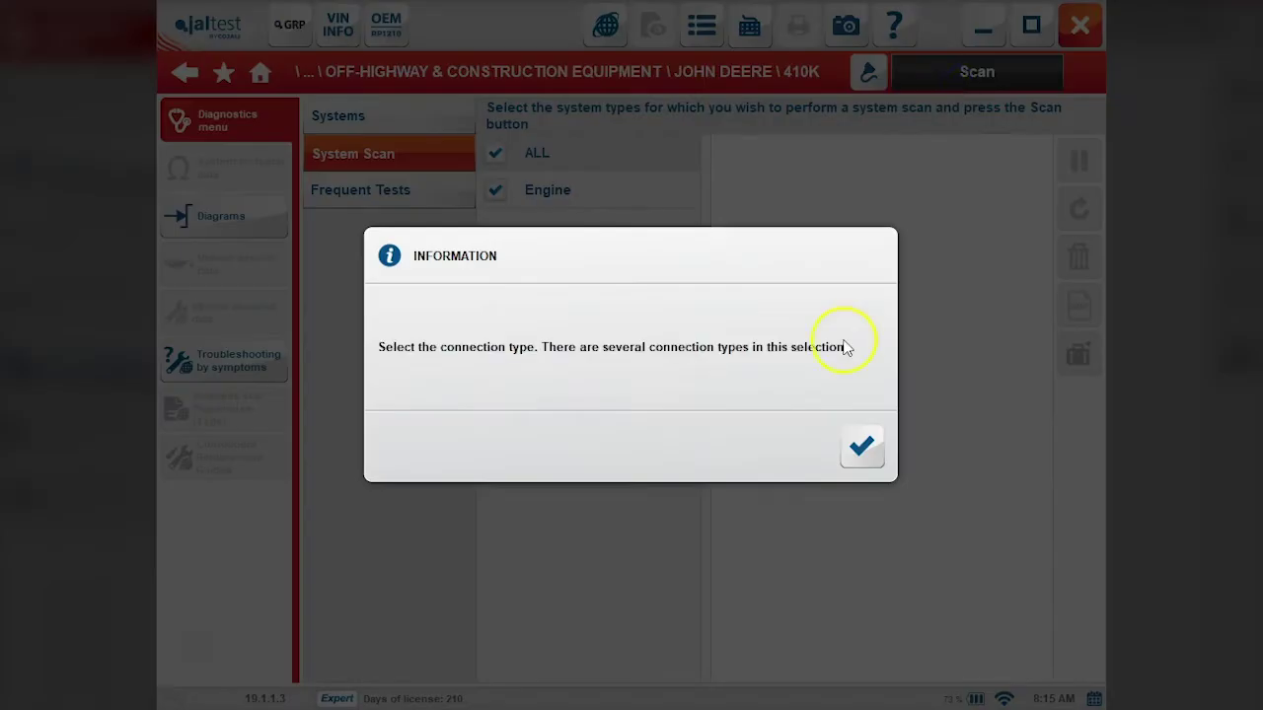
pyautogui.click(862, 451)
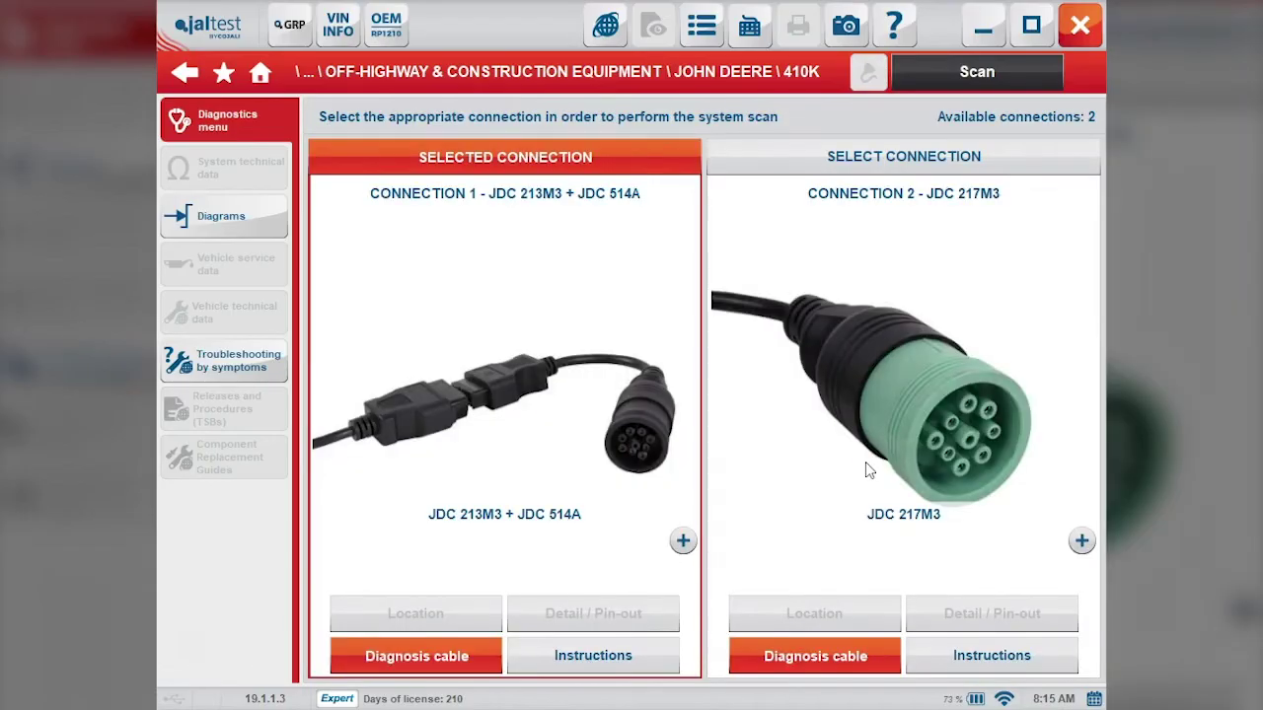
pyautogui.click(896, 138)
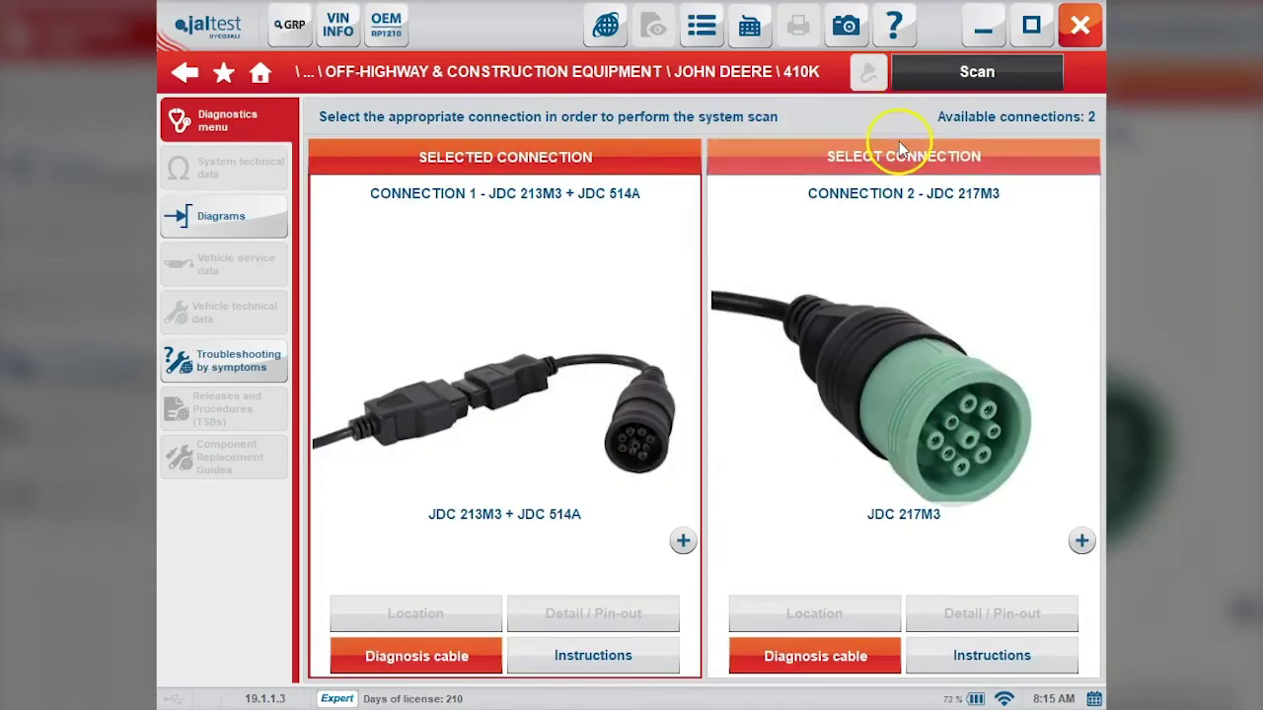
pyautogui.click(1006, 73)
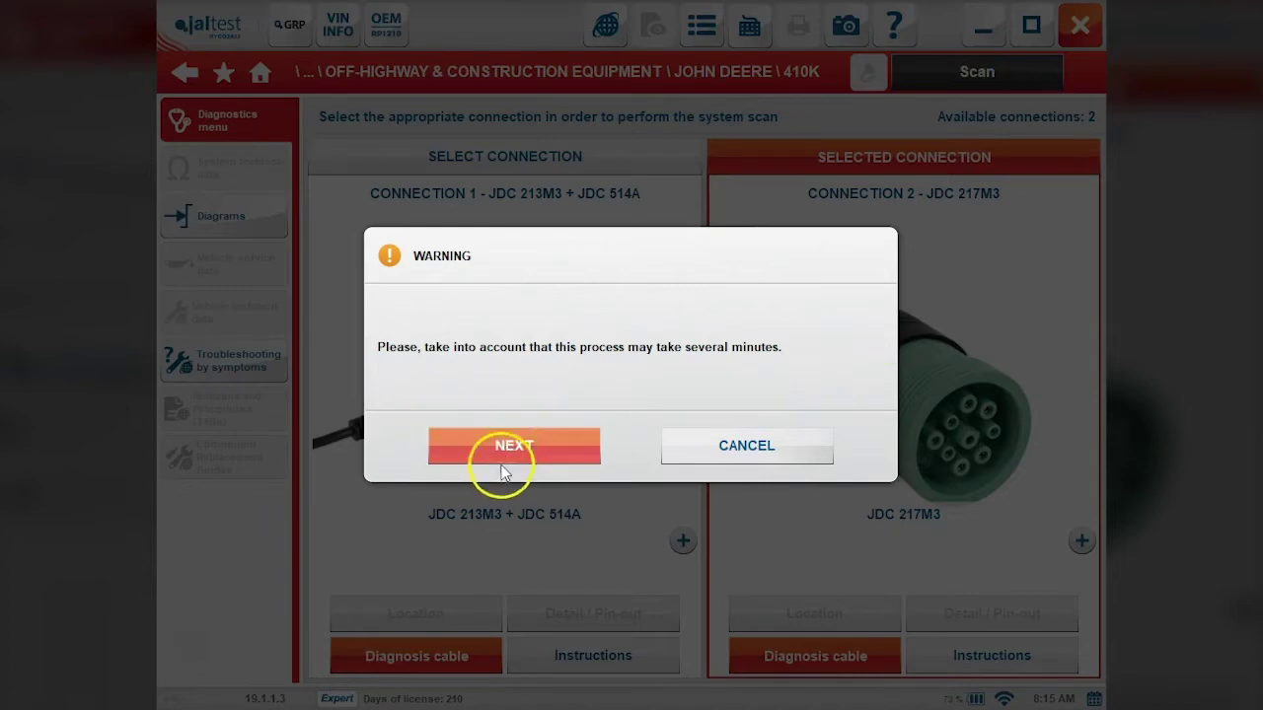
pyautogui.click(508, 452)
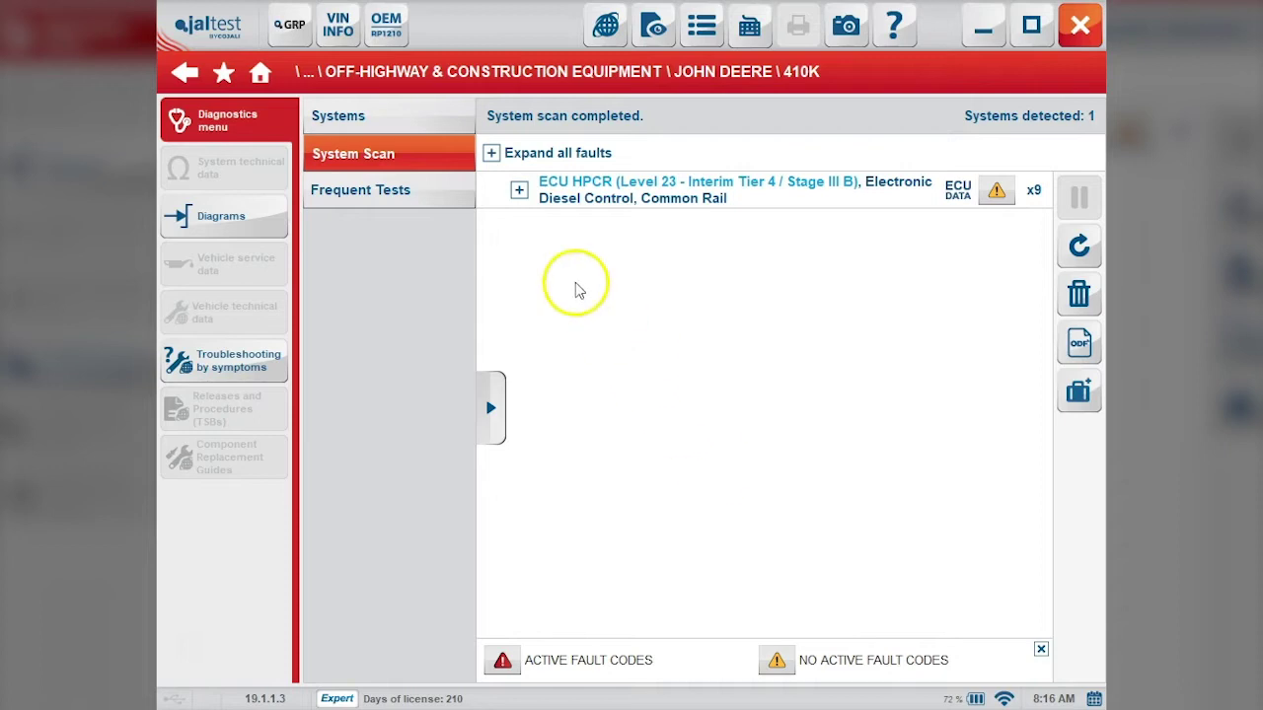
# Step: Connect to the ECU HPCR and read its nine stored fault codes
pyautogui.click(519, 189)
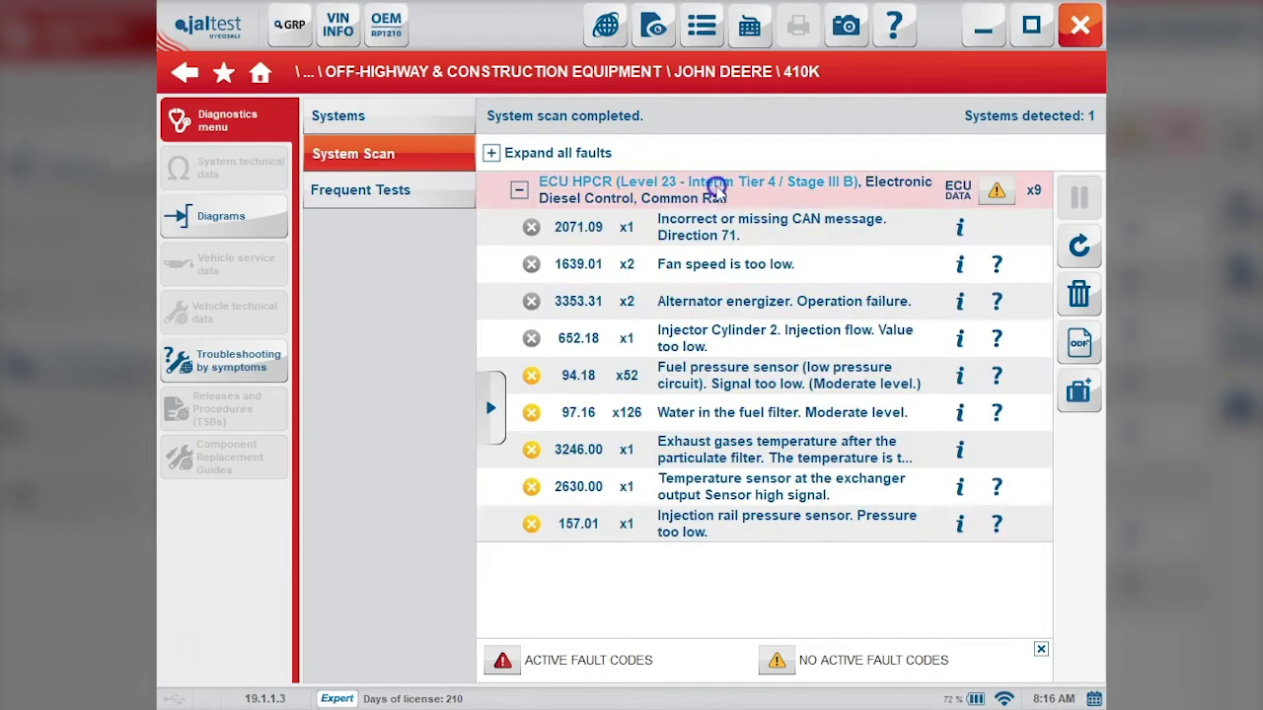
pyautogui.click(773, 187)
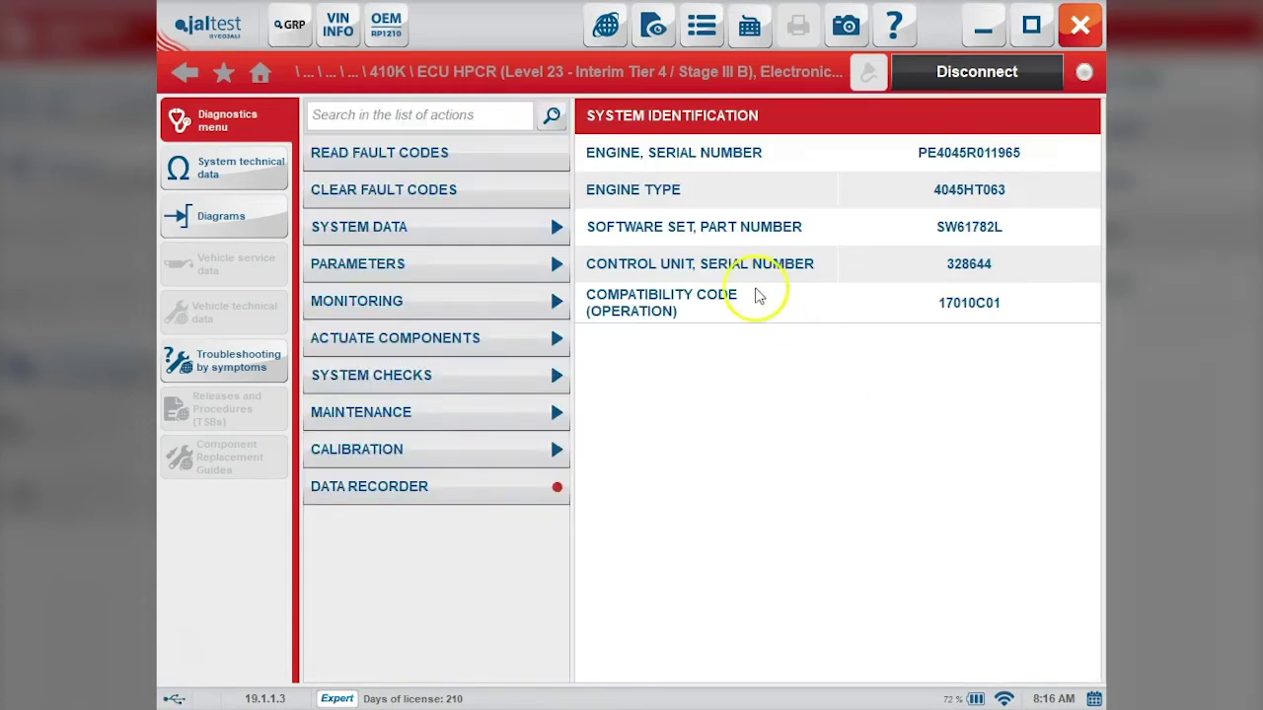
pyautogui.click(520, 151)
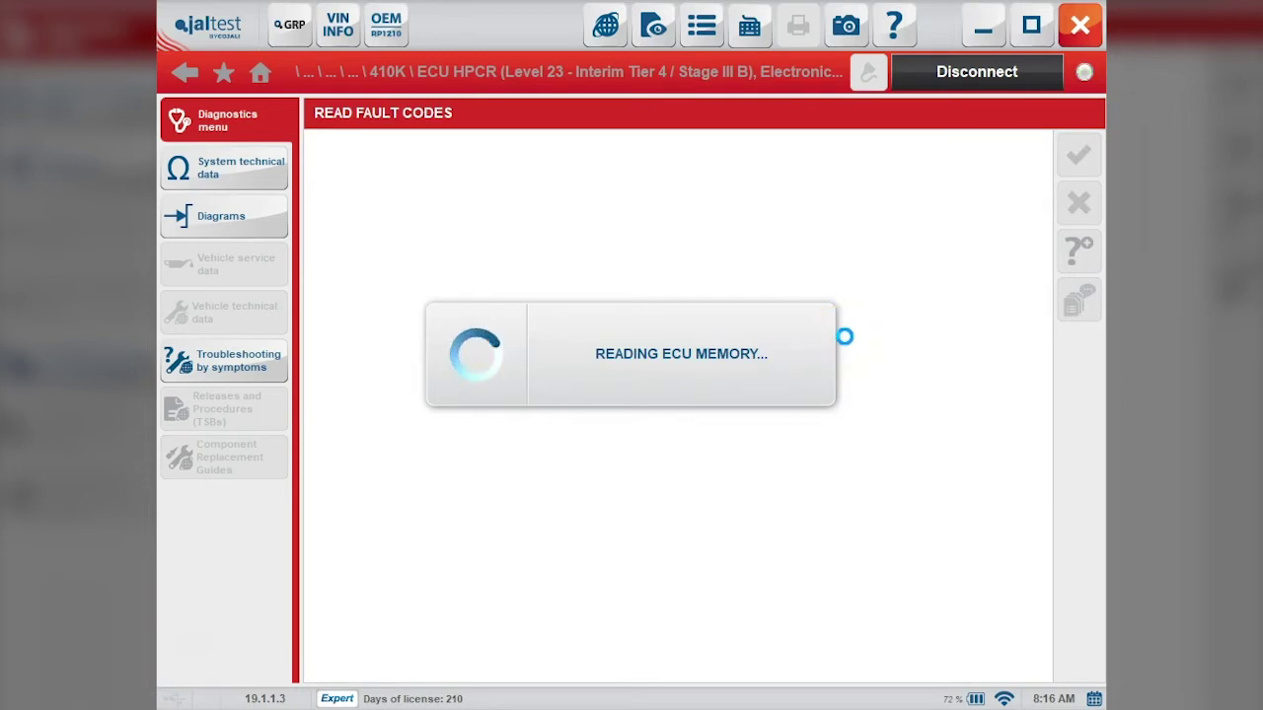
pyautogui.click(970, 311)
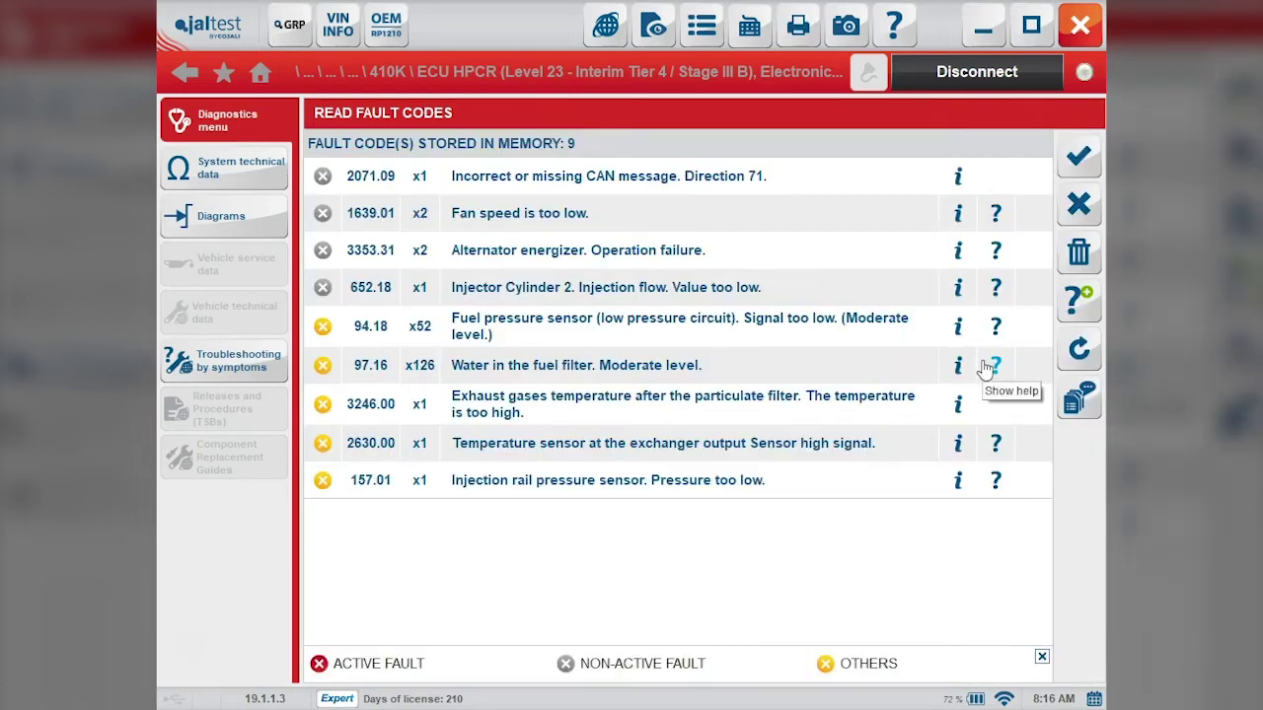
# Step: Close the fault list and look through the ECU data table
pyautogui.click(1076, 173)
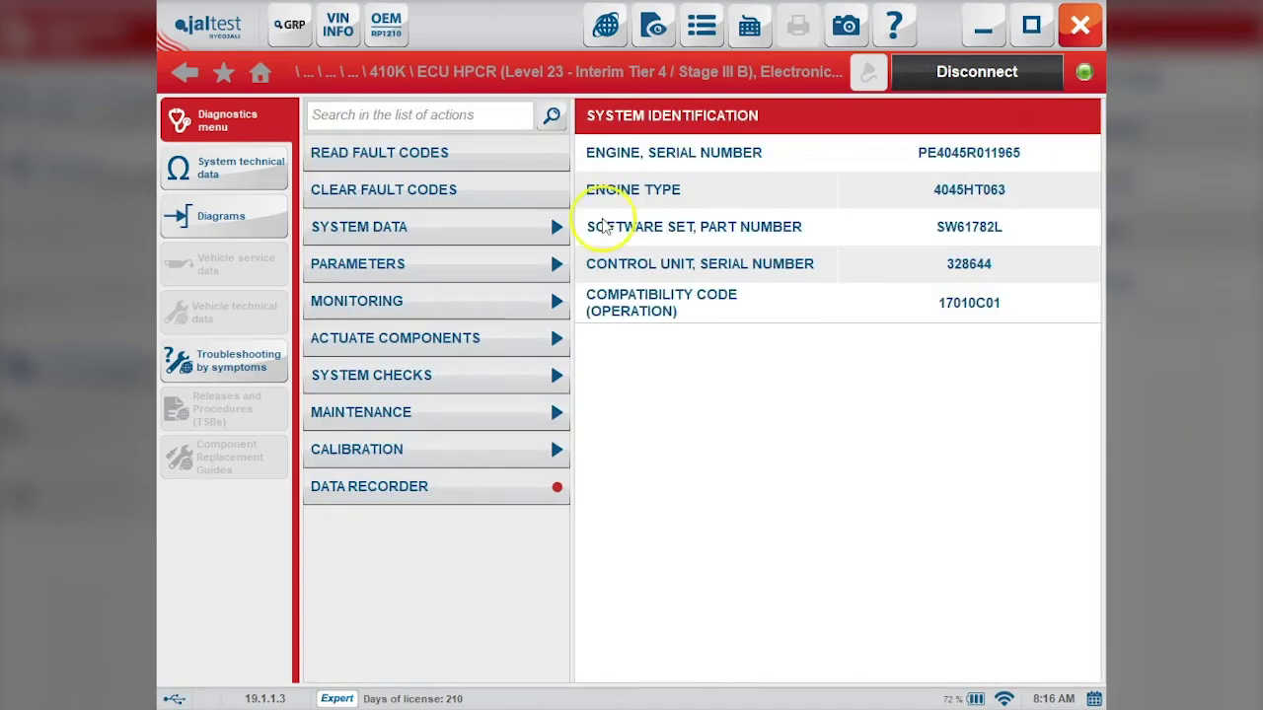
pyautogui.click(463, 247)
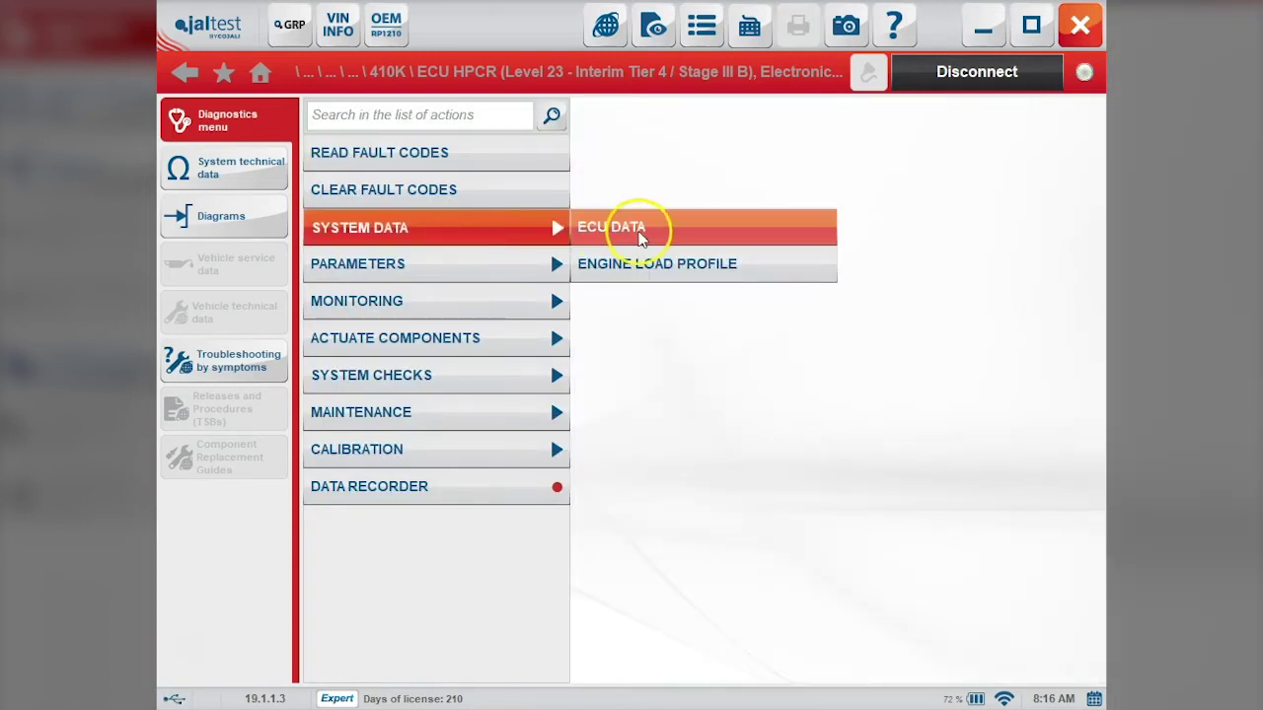
pyautogui.click(636, 228)
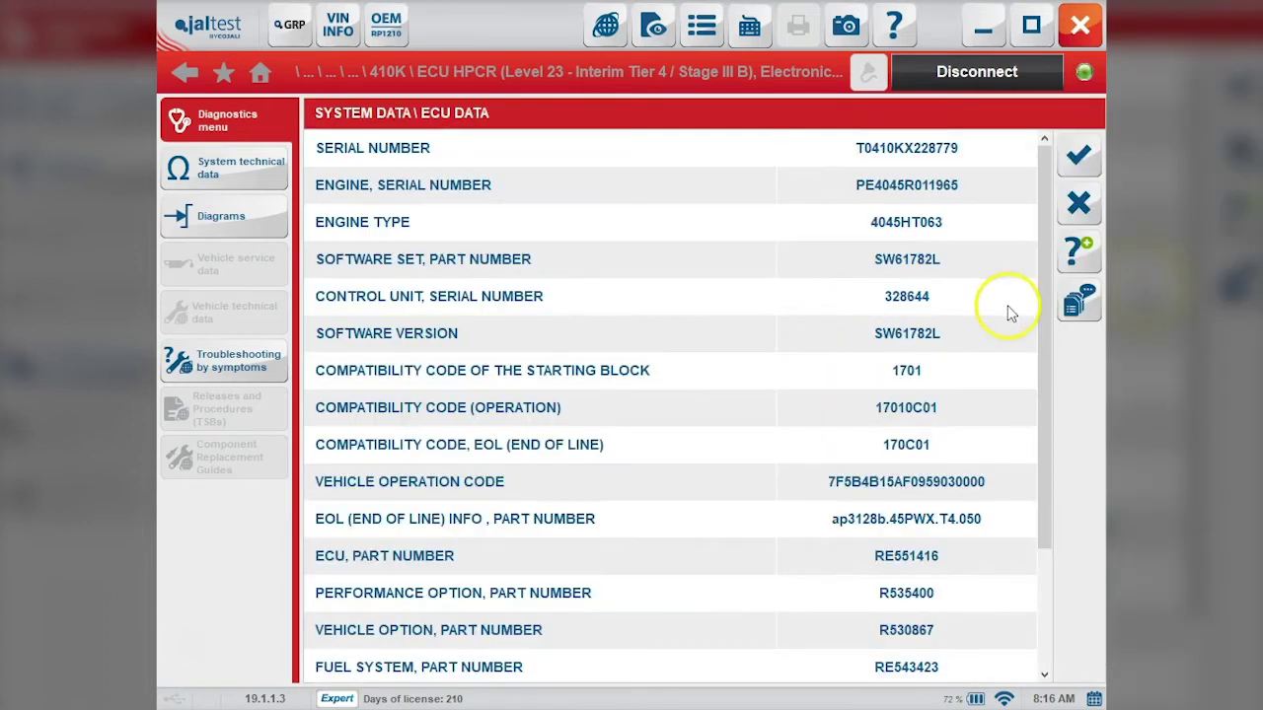
pyautogui.moveTo(1046, 259); pyautogui.dragTo(1020, 479)
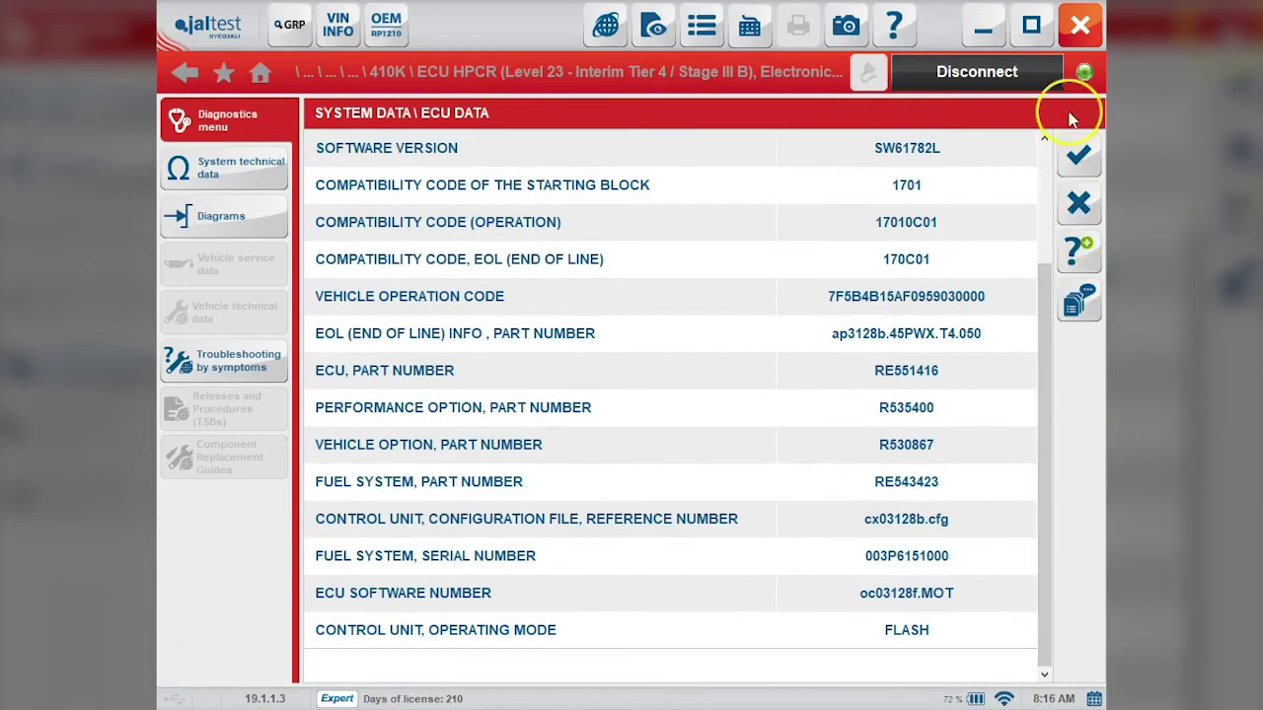
# Step: Close the data table and start Injector Coding from Parameters
pyautogui.click(1078, 154)
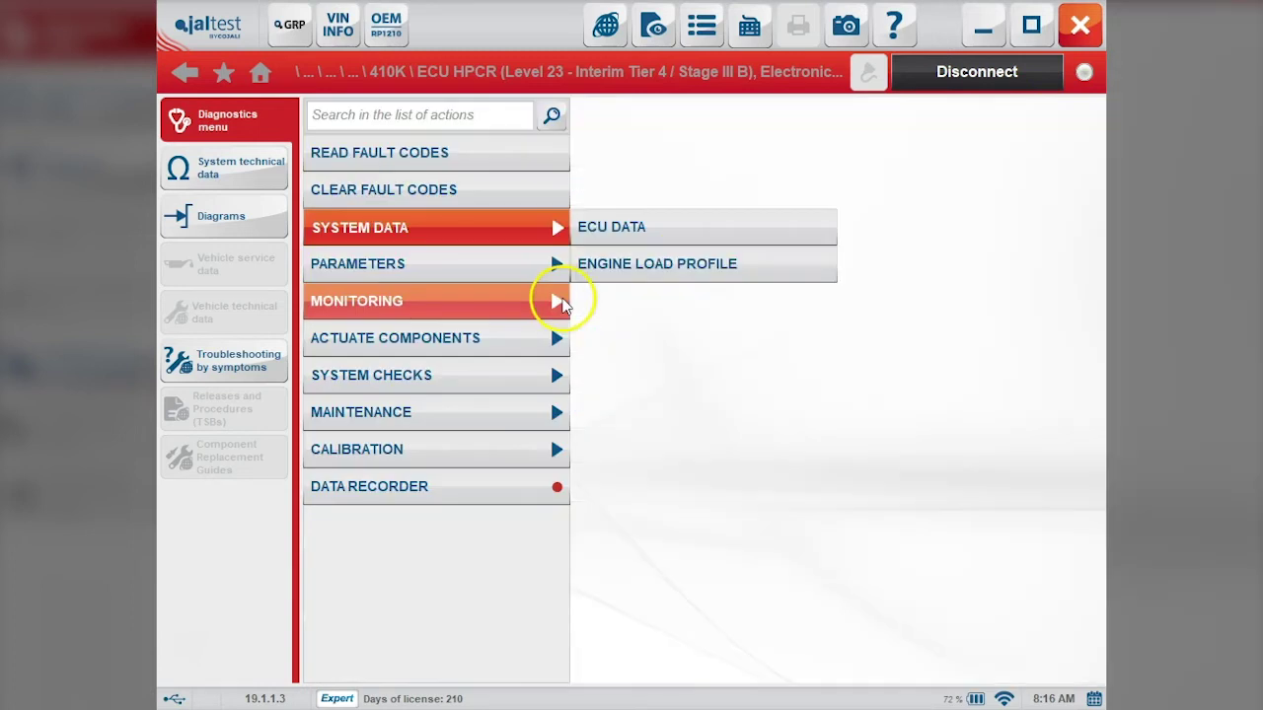
pyautogui.click(485, 264)
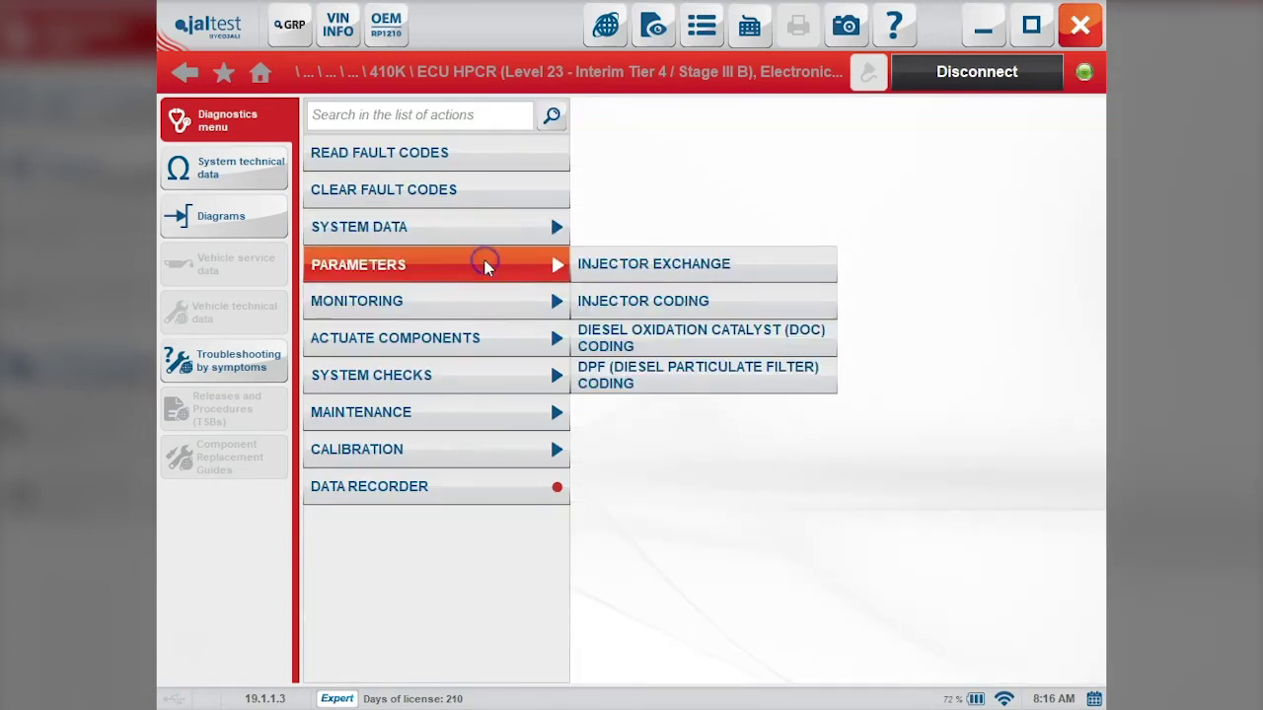
pyautogui.click(719, 309)
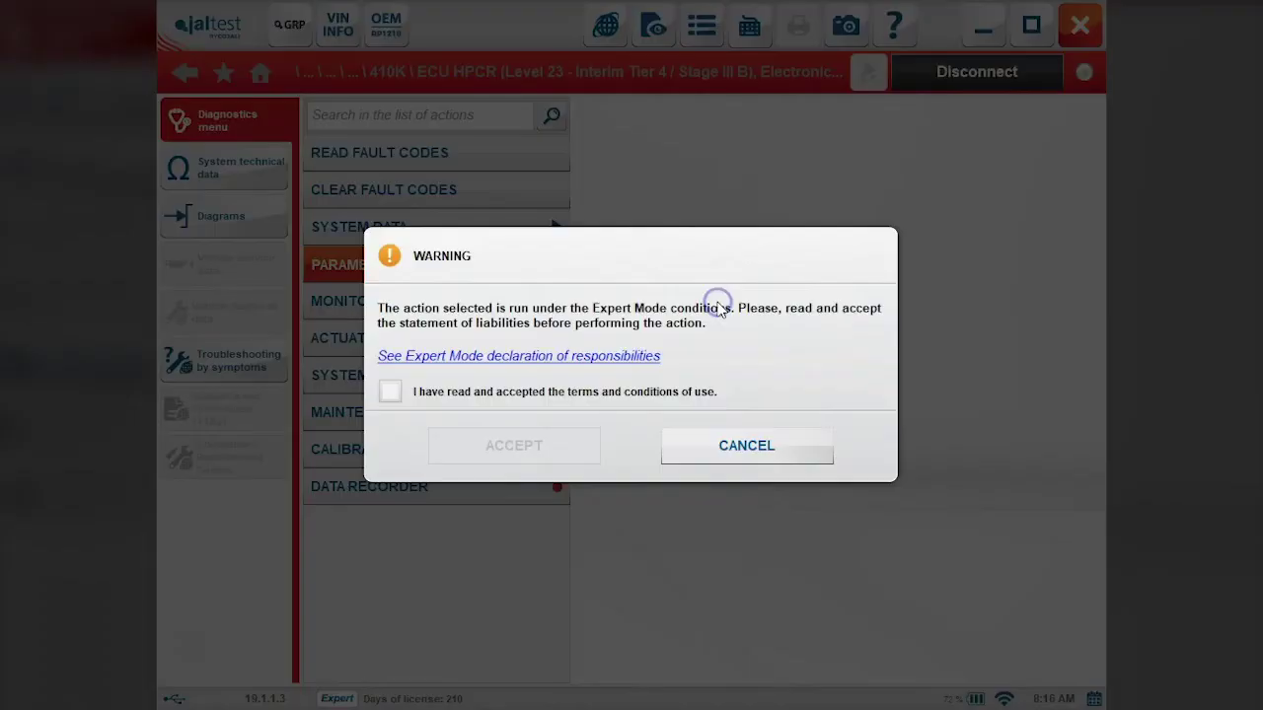
# Step: Accept the Expert Mode terms of use and get past the help page
pyautogui.click(608, 392)
pyautogui.click(555, 444)
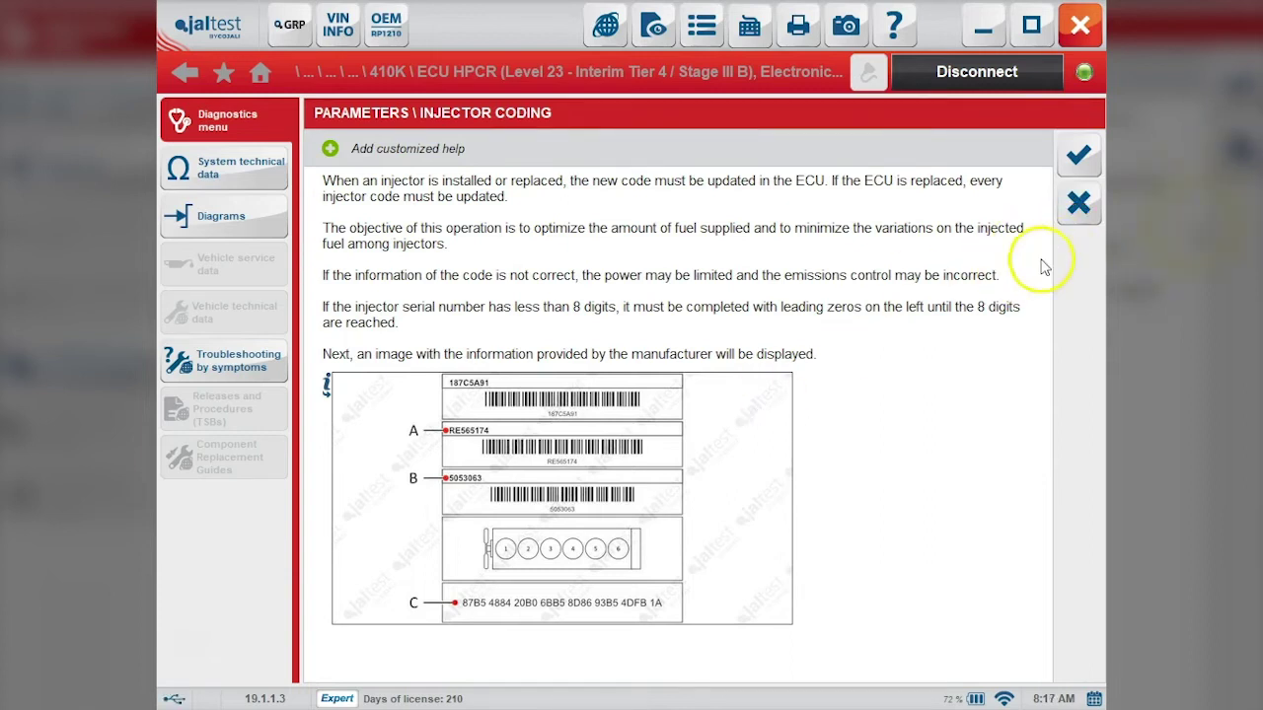
pyautogui.click(1076, 173)
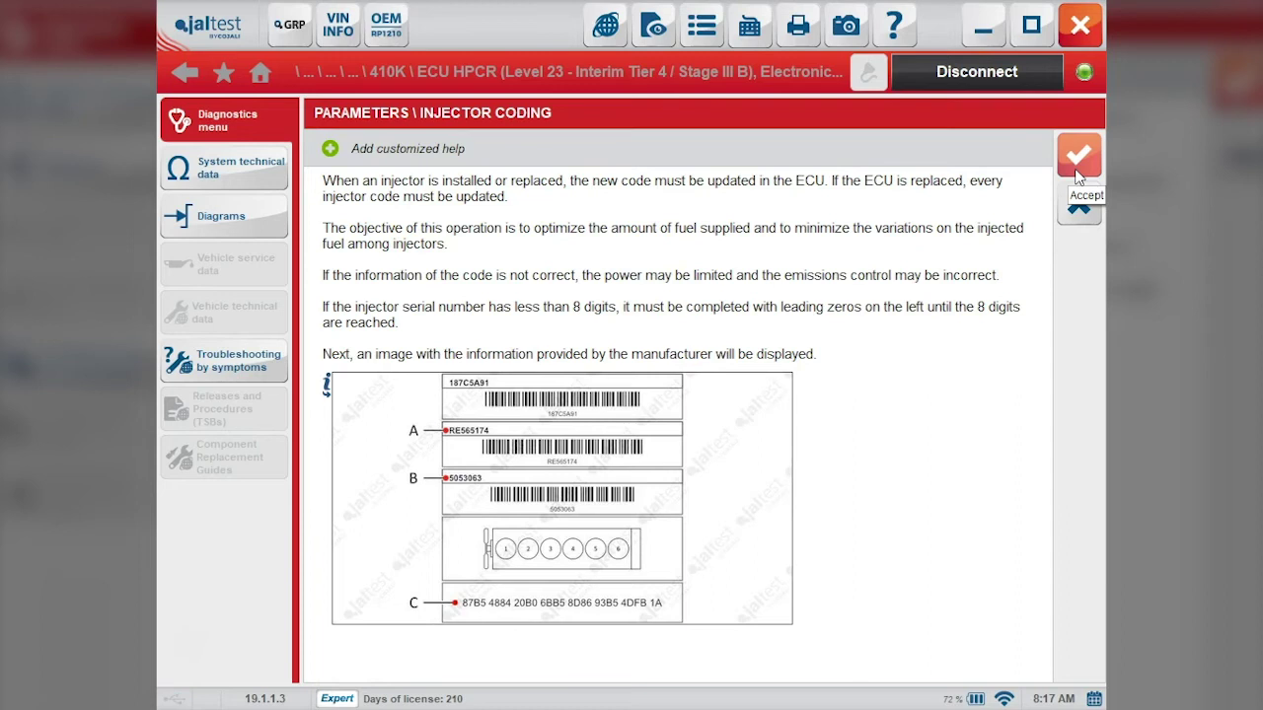
pyautogui.click(1077, 158)
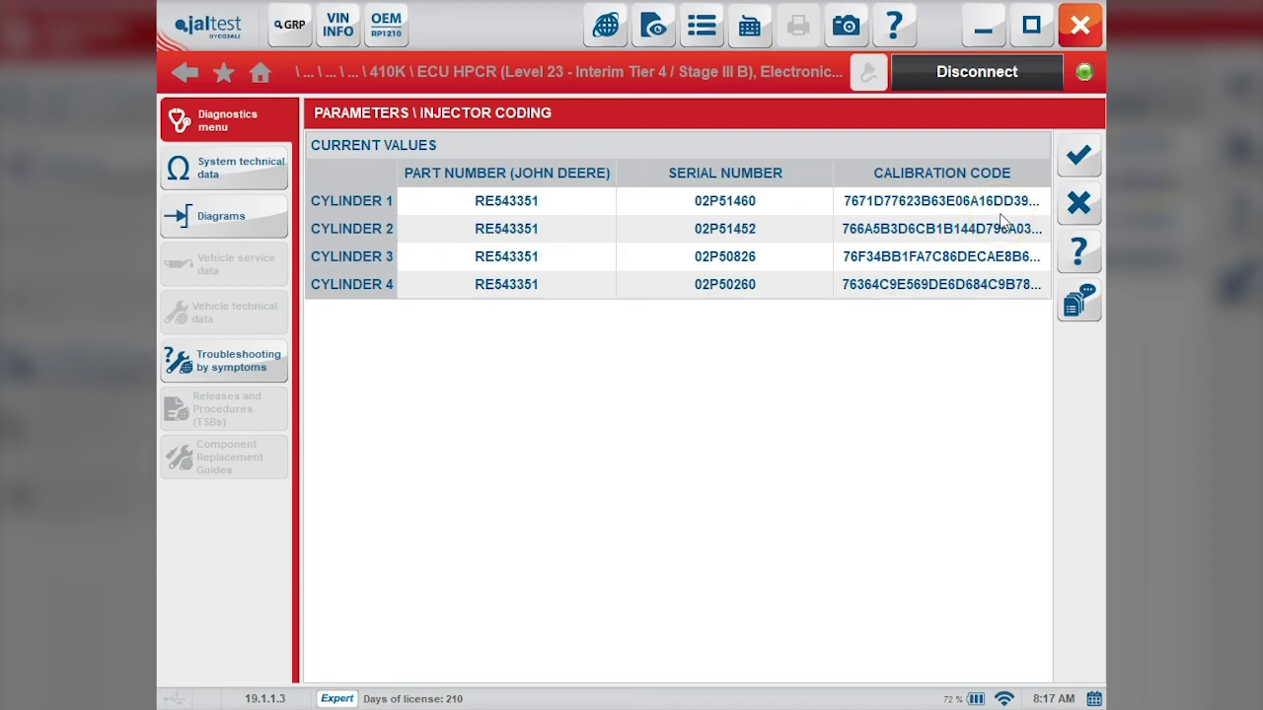
# Step: Select Cylinder 2, confirm modifying parameters, and choose Injector 2 for recoding
pyautogui.click(1002, 228)
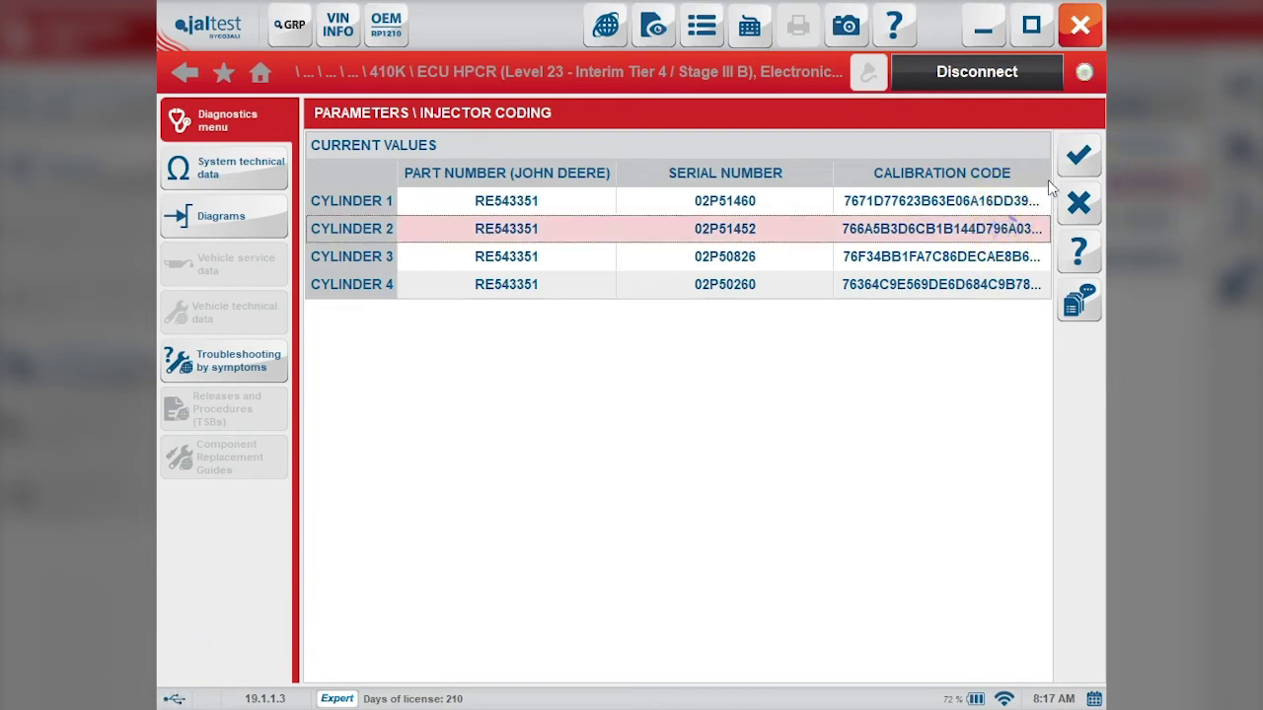
pyautogui.click(1091, 158)
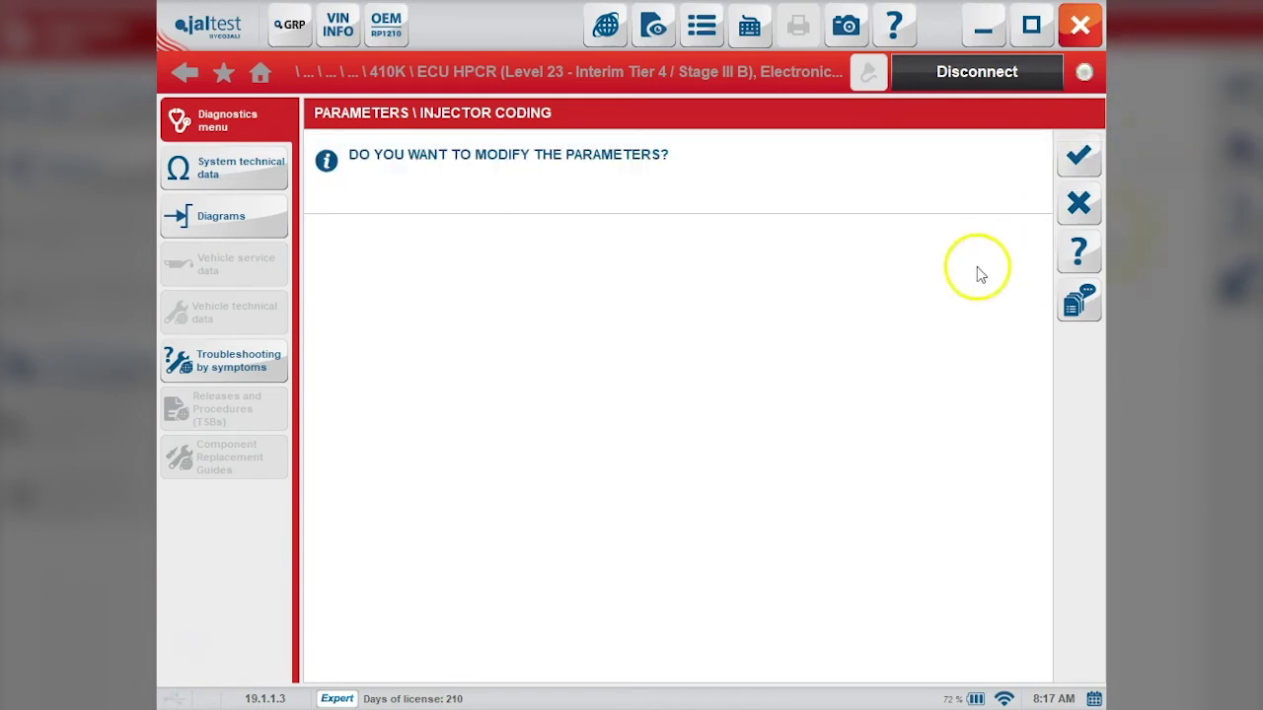
pyautogui.click(1078, 156)
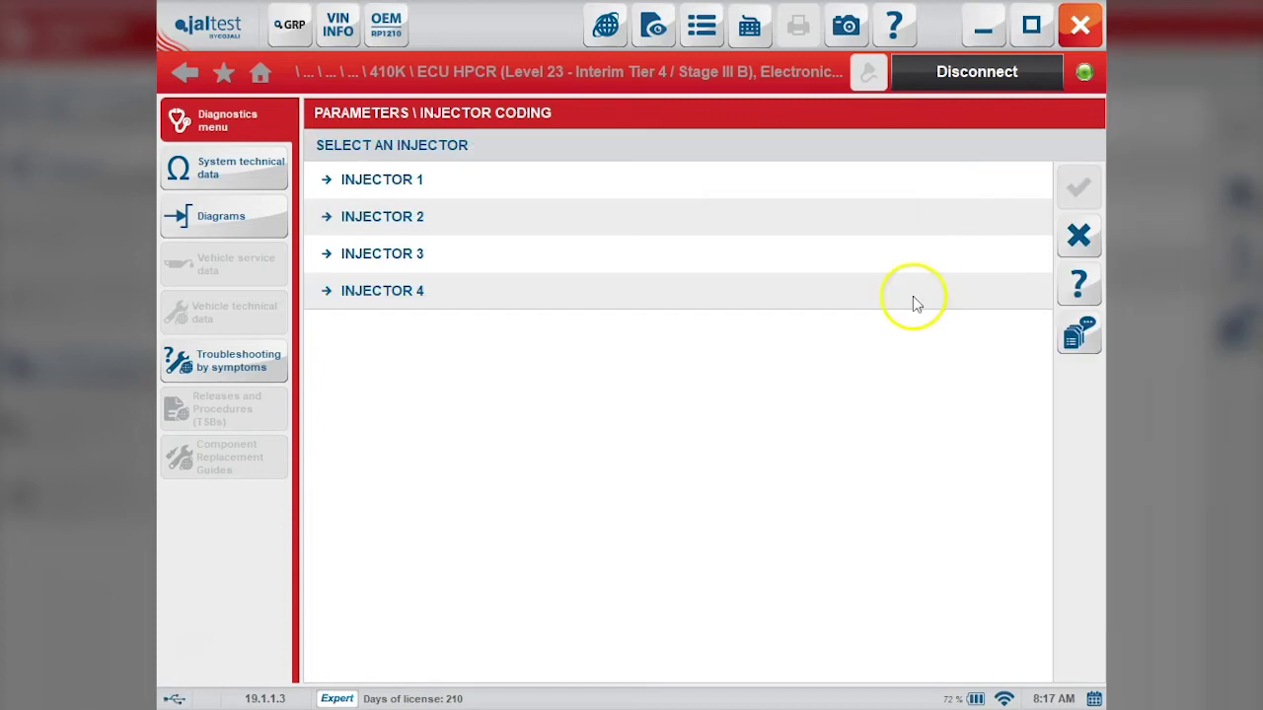
pyautogui.click(935, 220)
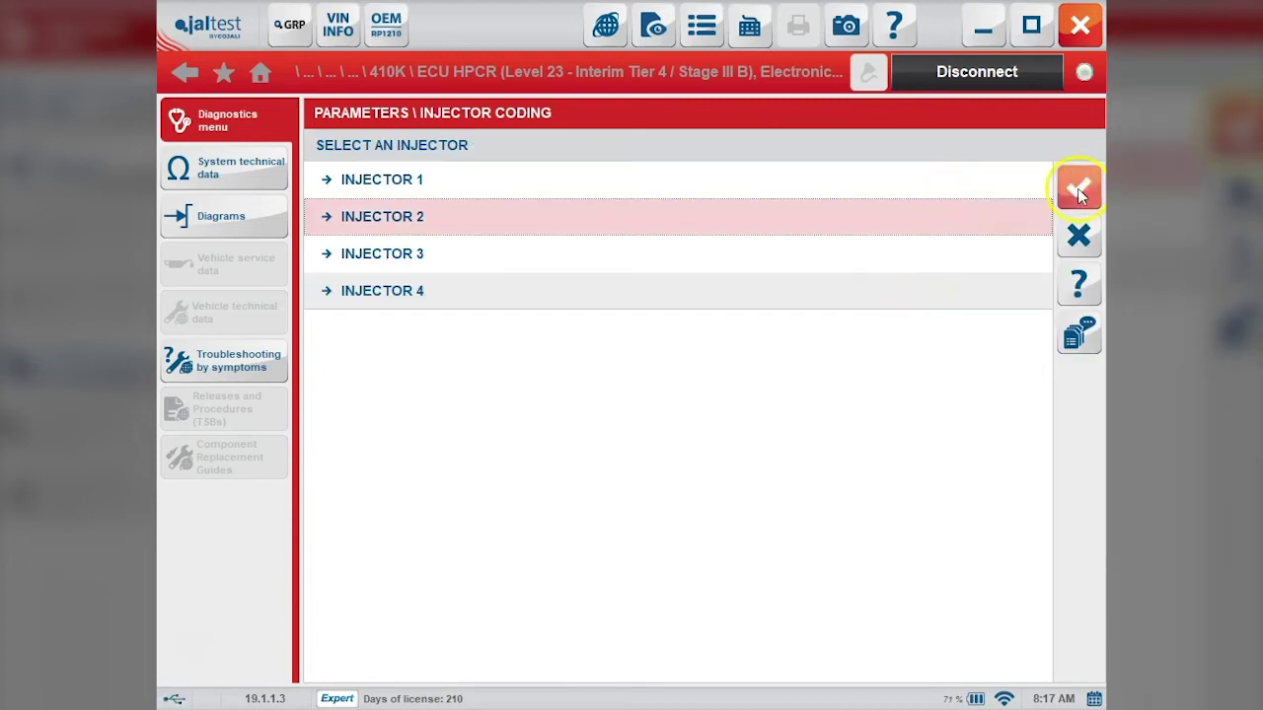
pyautogui.click(1079, 191)
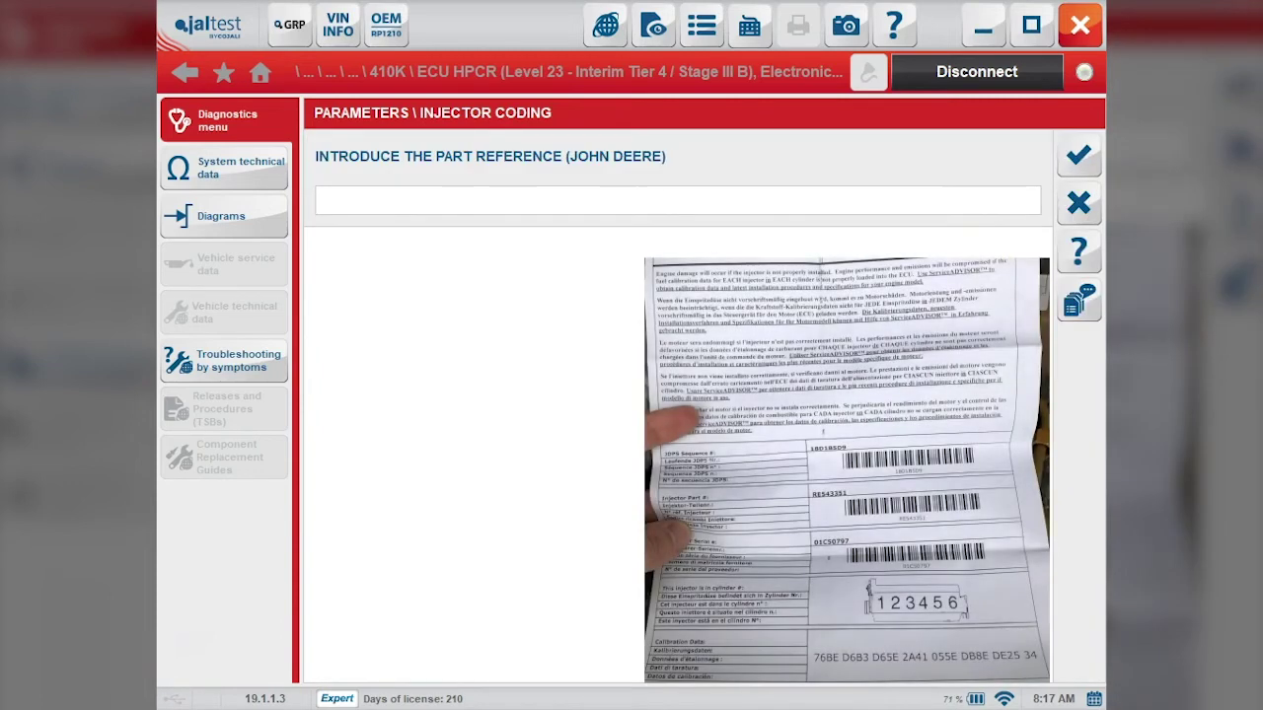
pyautogui.click(787, 203)
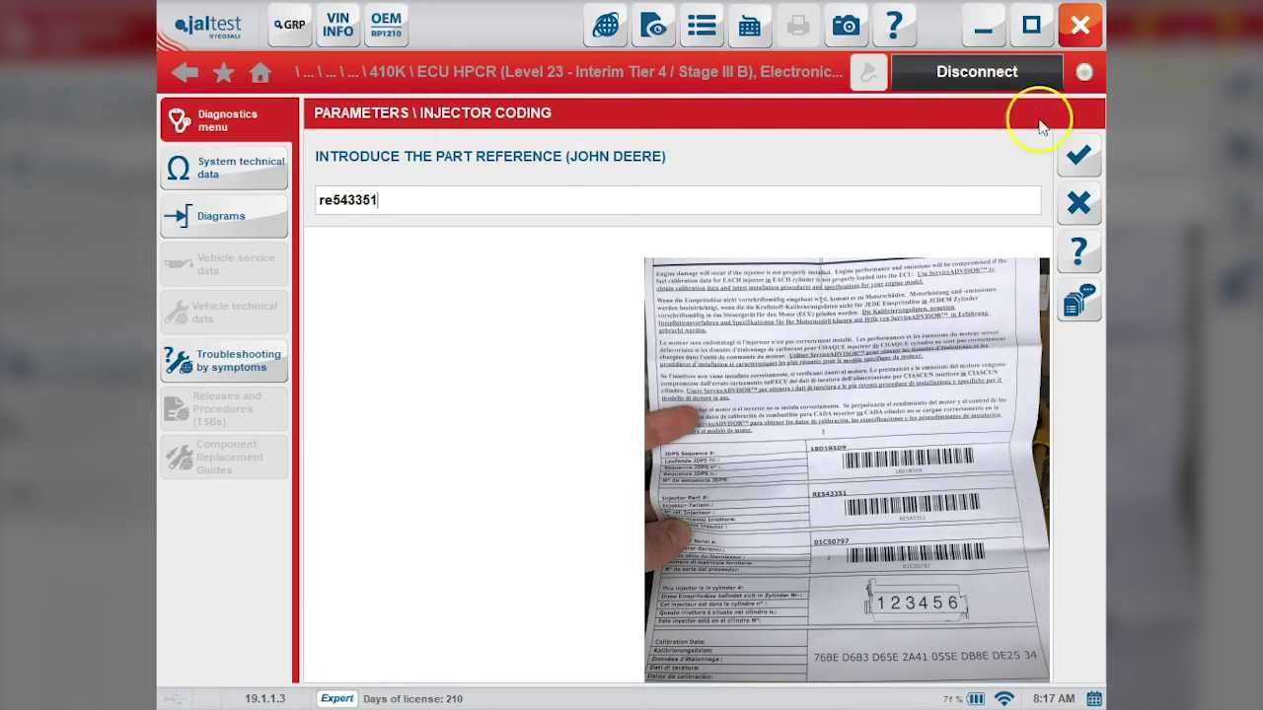
pyautogui.click(1082, 167)
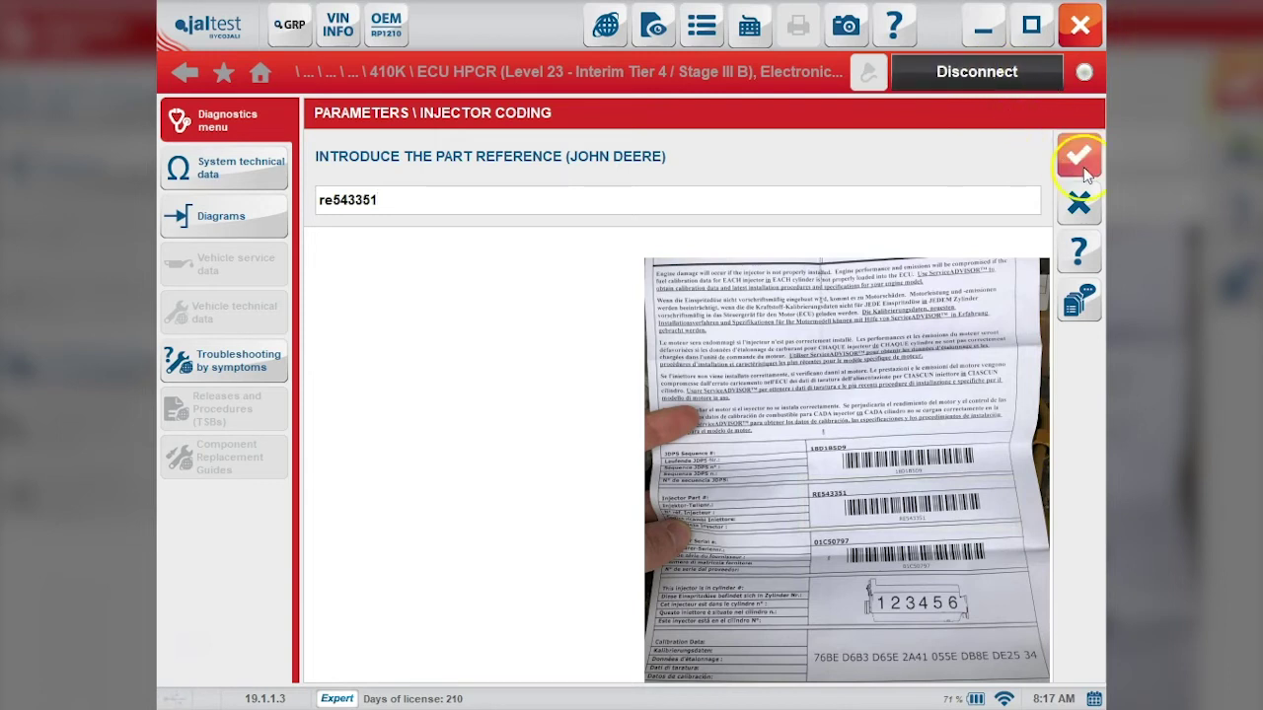
pyautogui.click(982, 198)
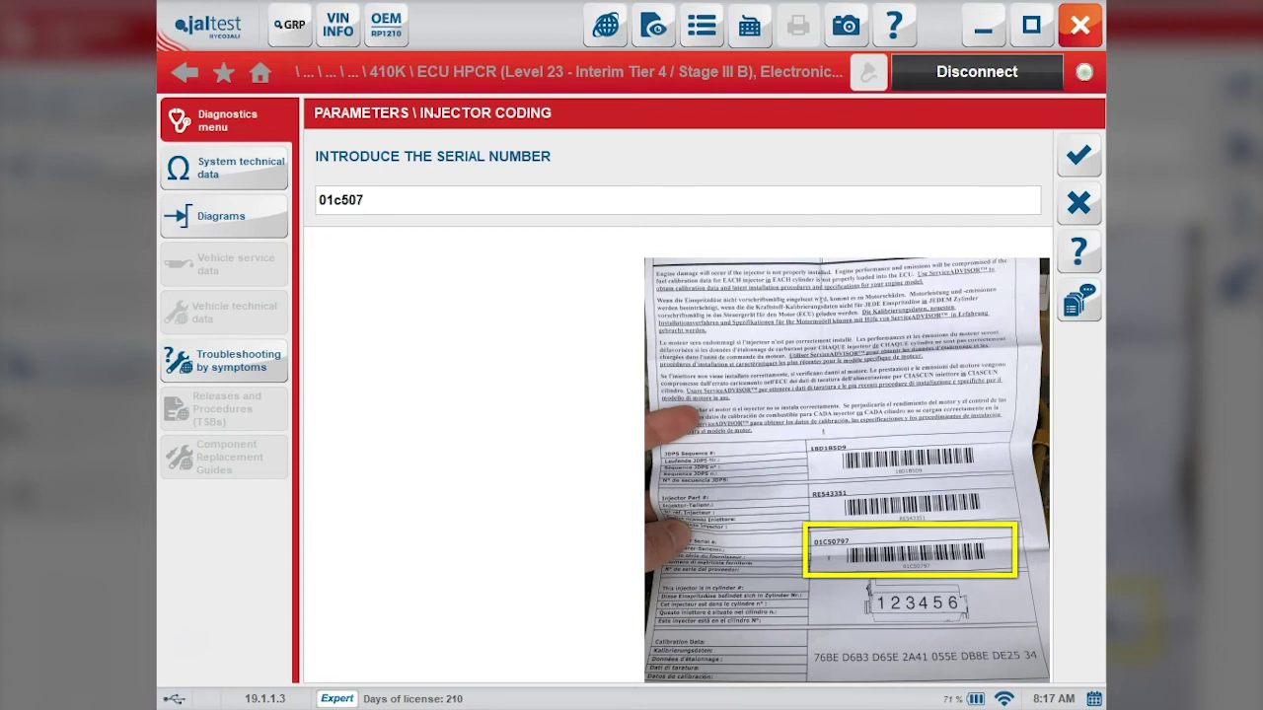
pyautogui.write('97')
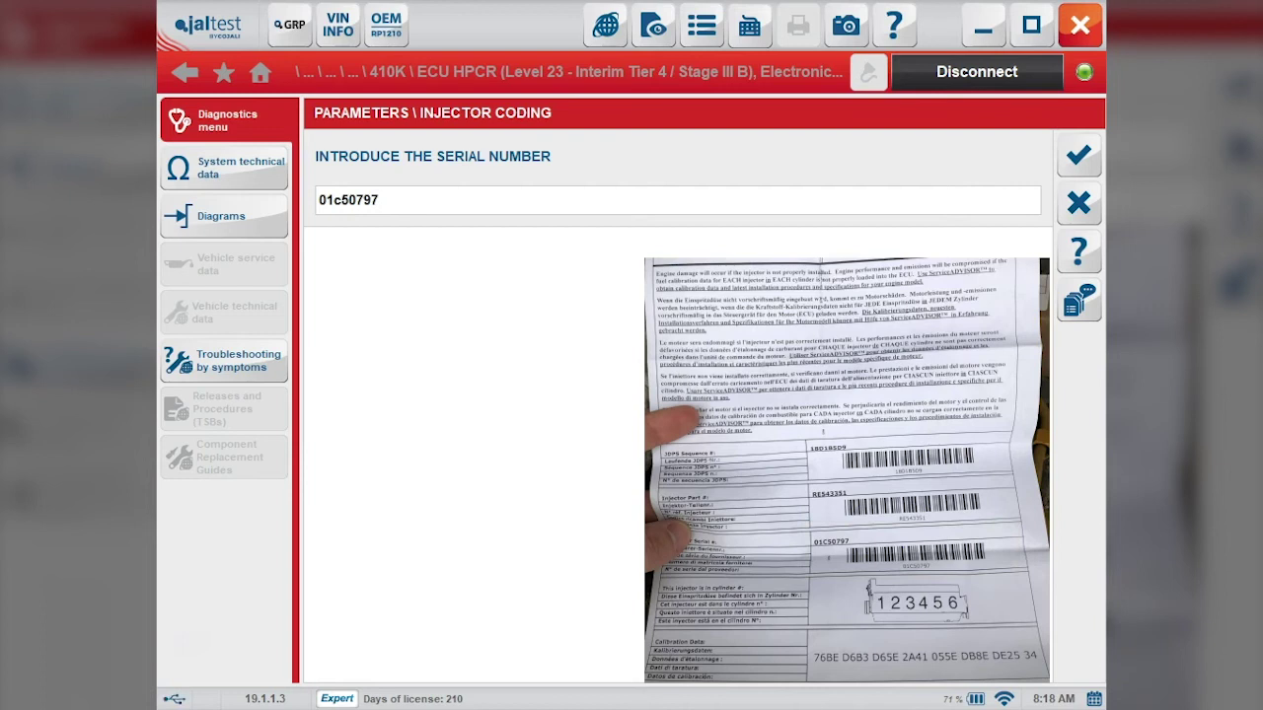
pyautogui.click(1095, 156)
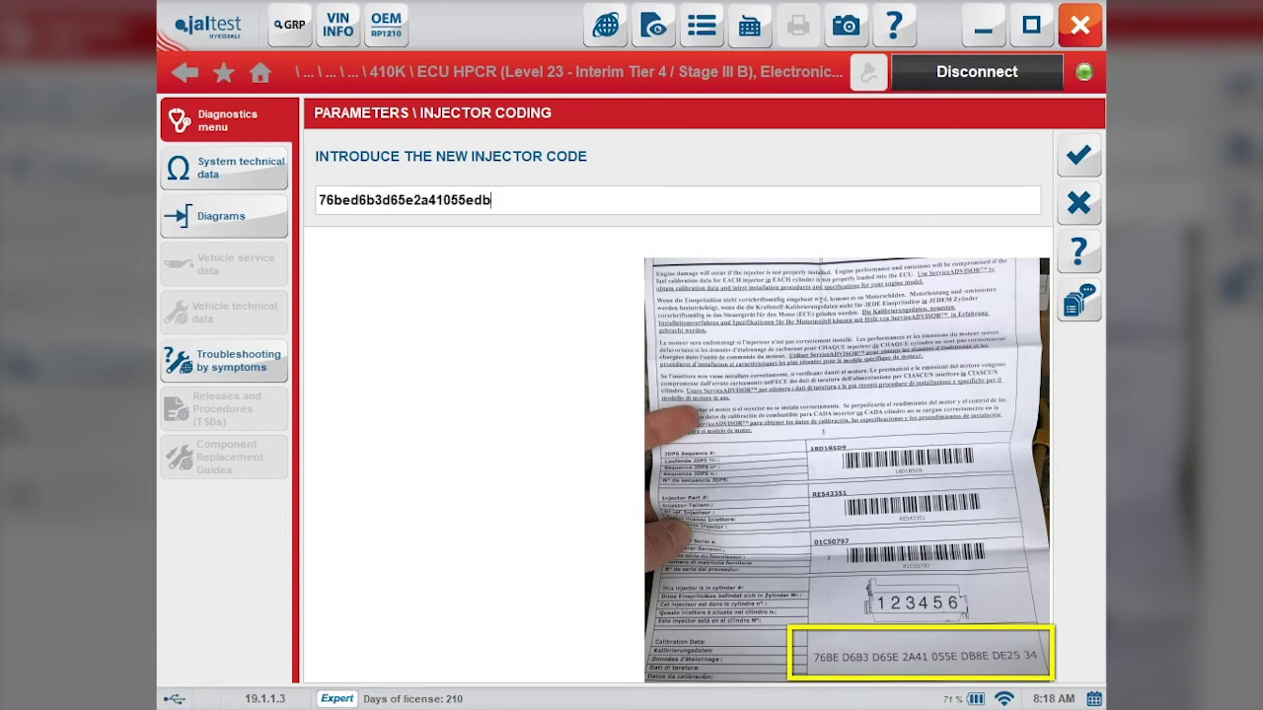
pyautogui.write('2534')
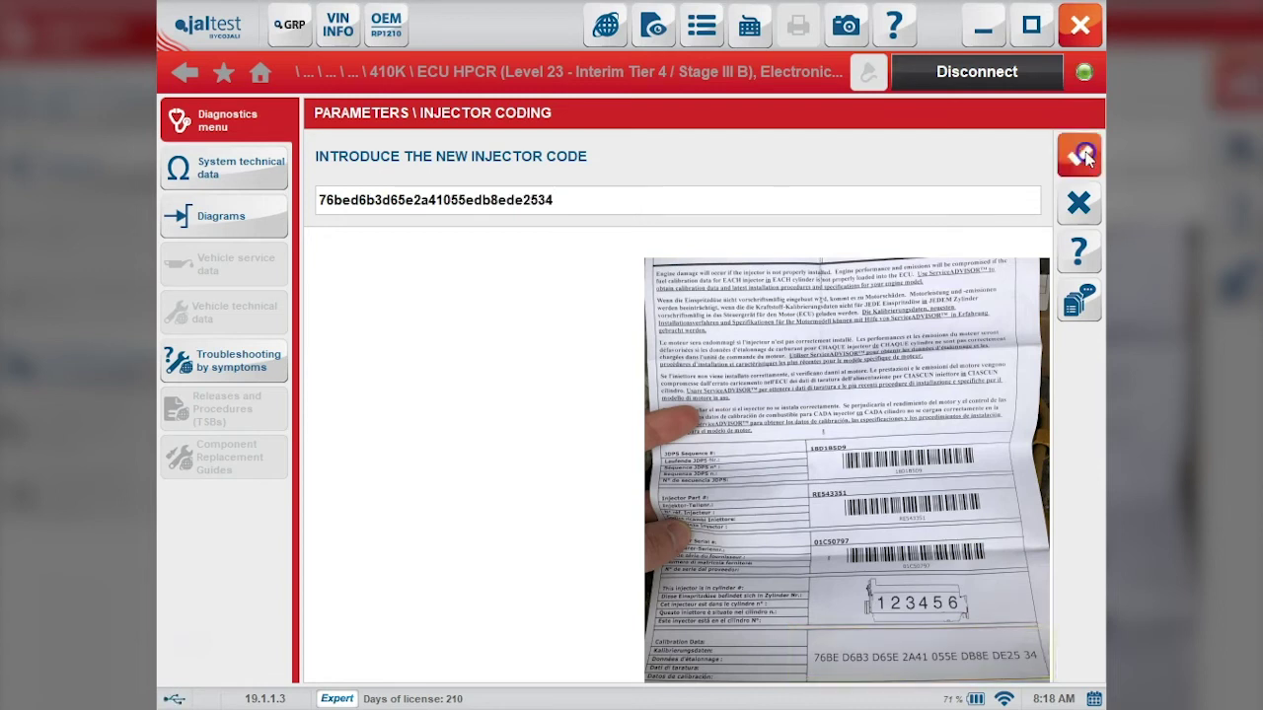
pyautogui.click(1079, 155)
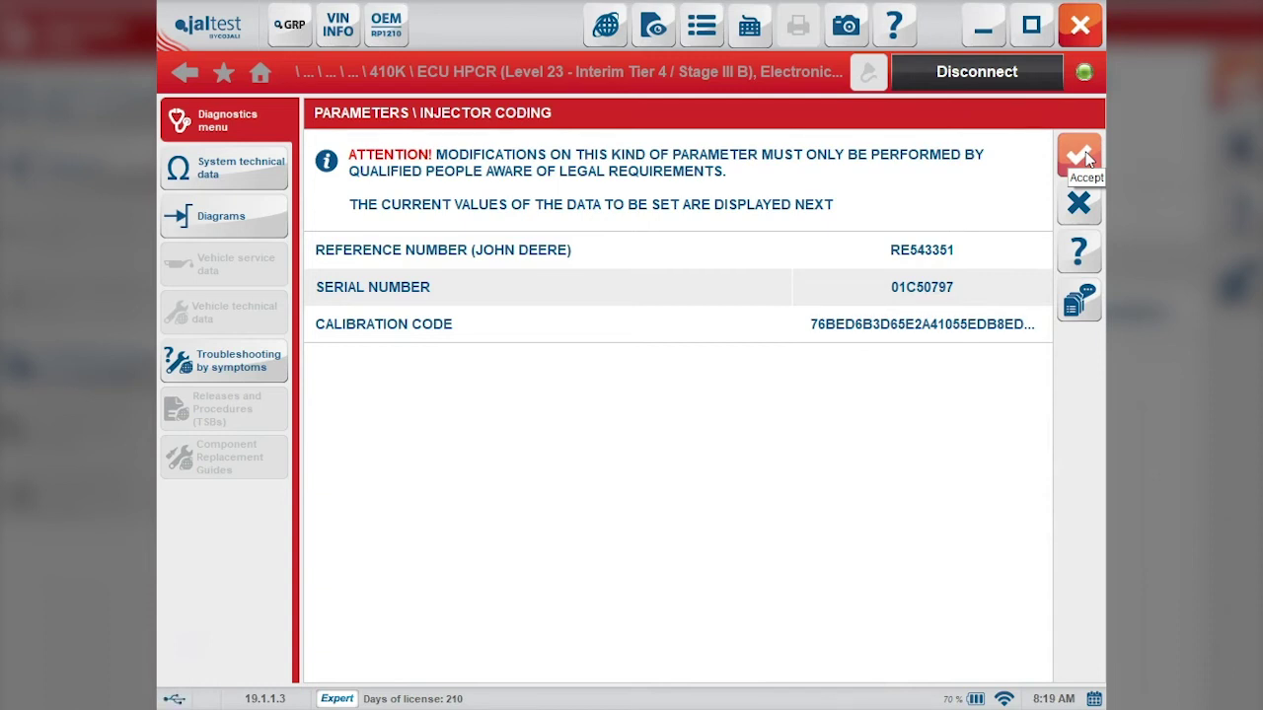
# Step: Write Injector 2's new values to the ECU, verify the Cylinder 2 row, and exit
pyautogui.click(1082, 156)
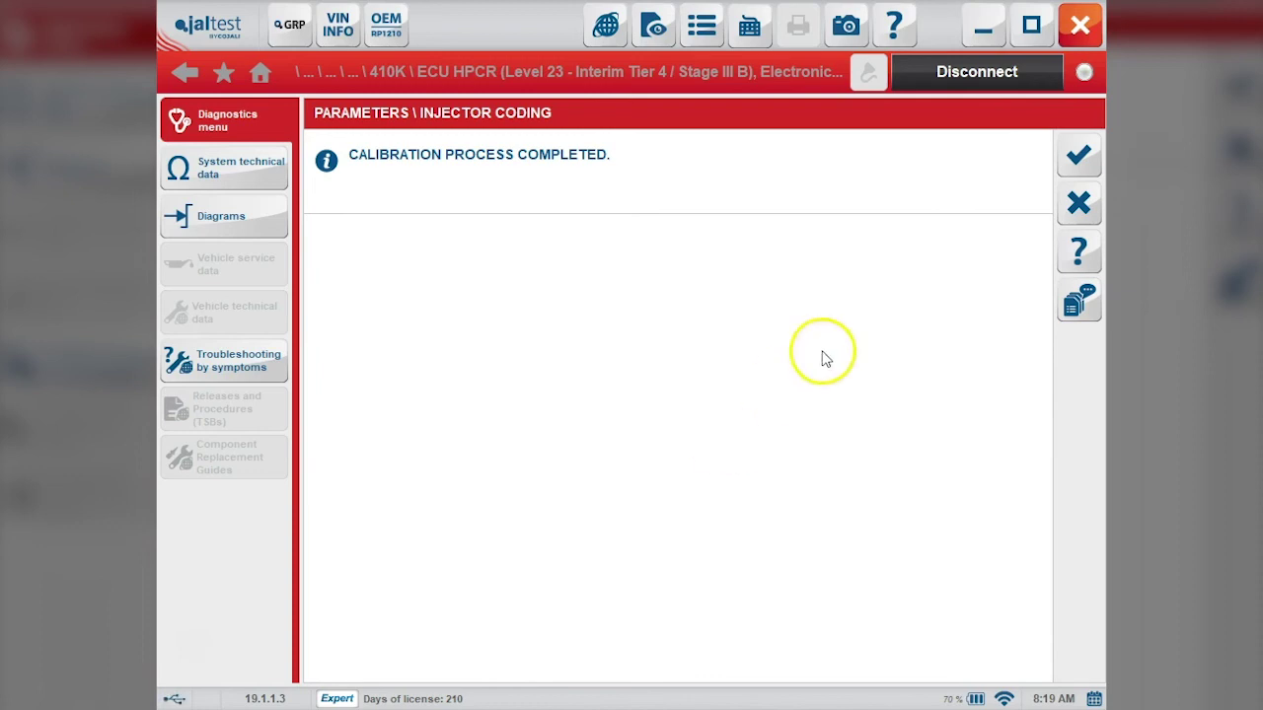
pyautogui.click(1079, 152)
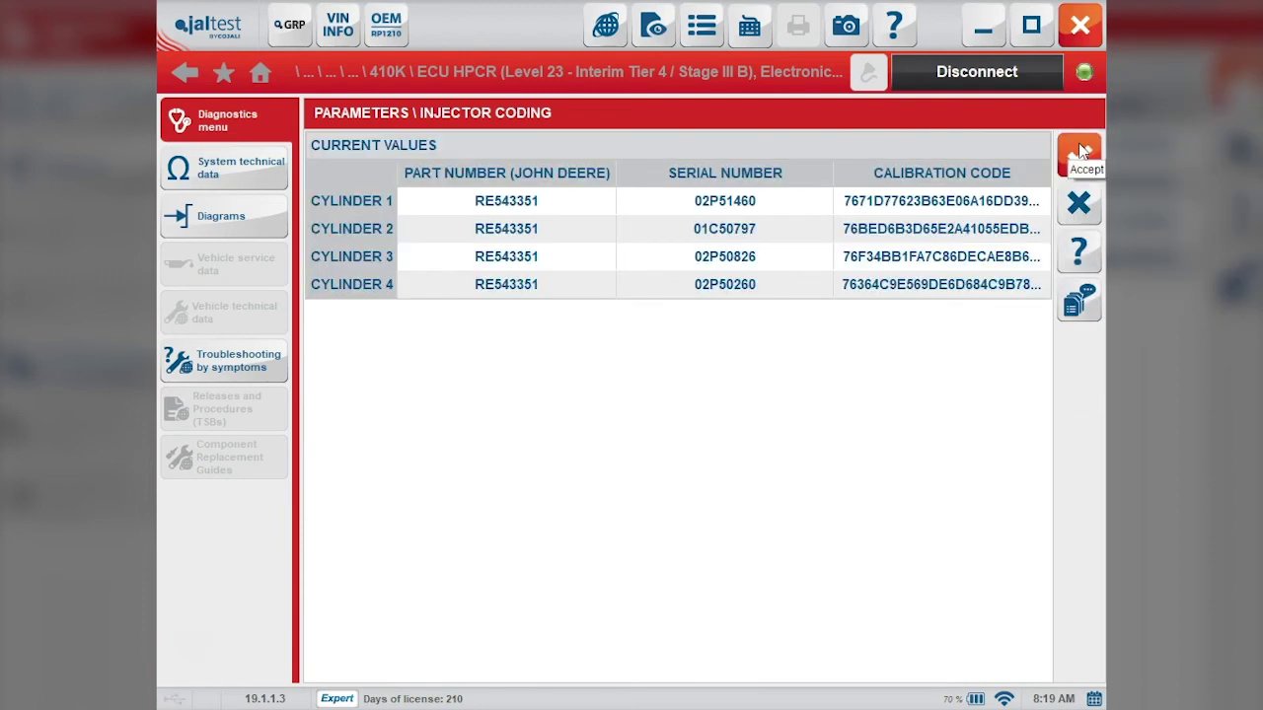
pyautogui.click(971, 232)
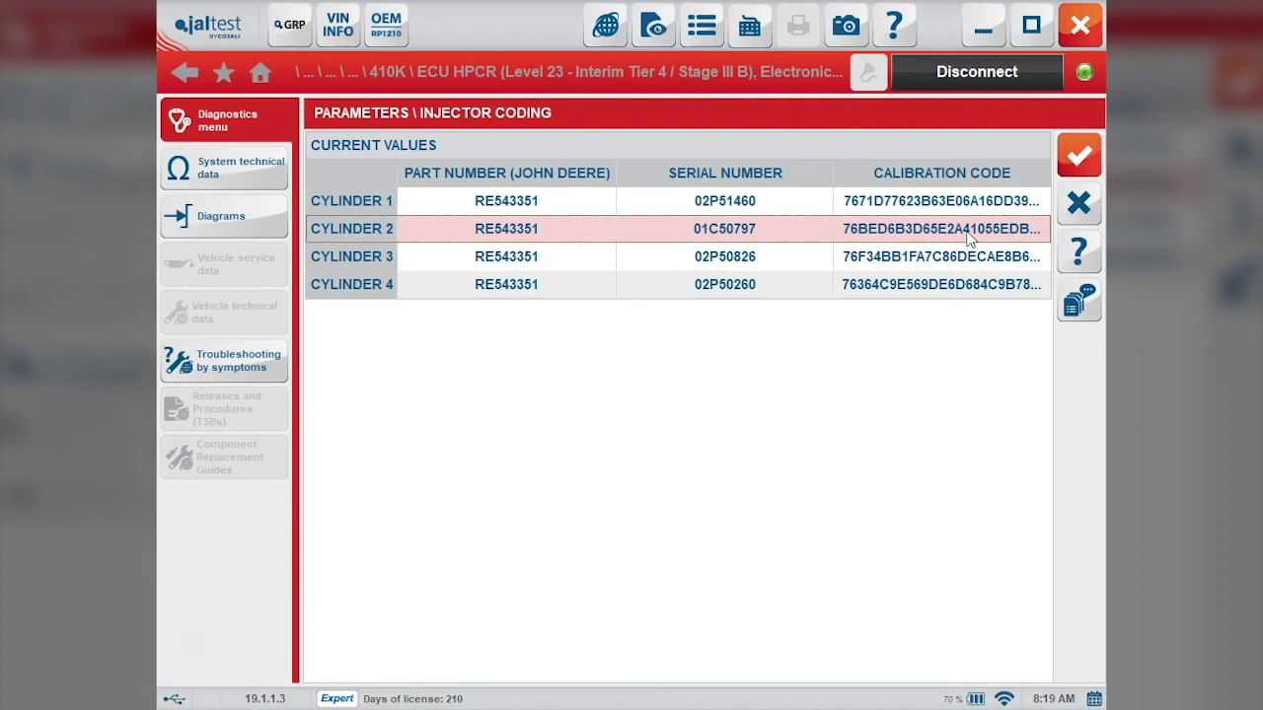
pyautogui.click(1082, 202)
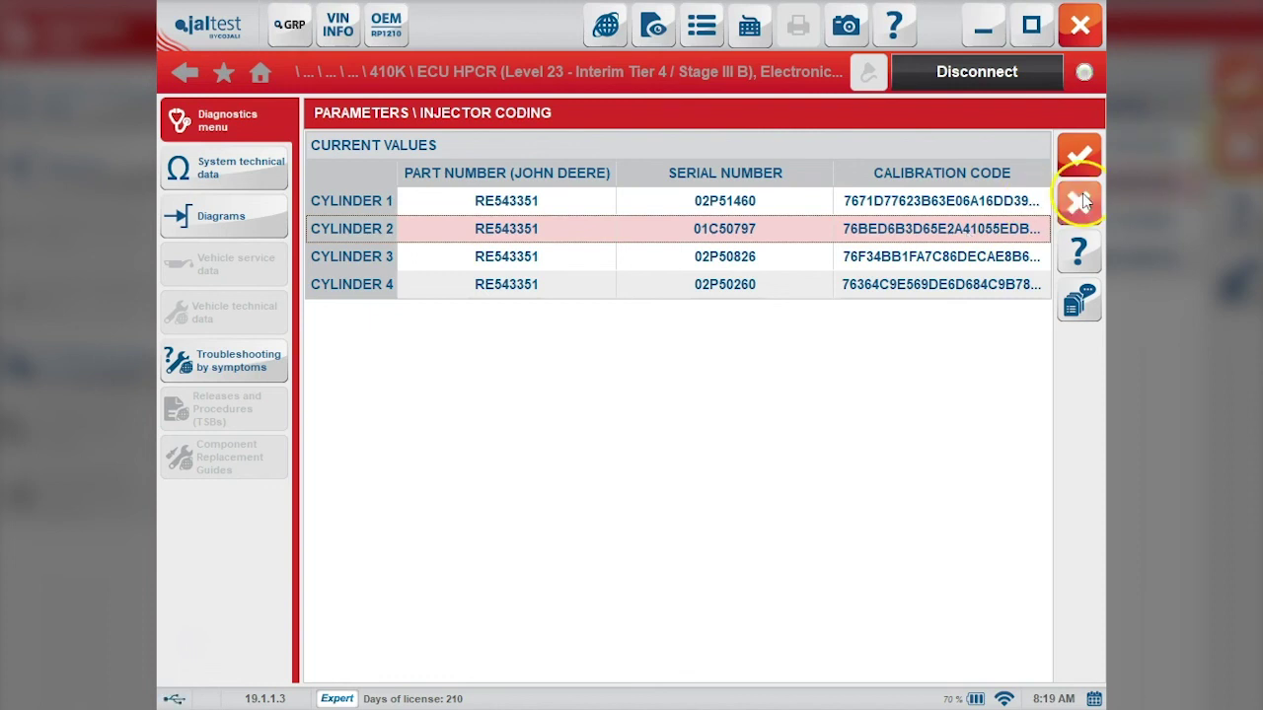